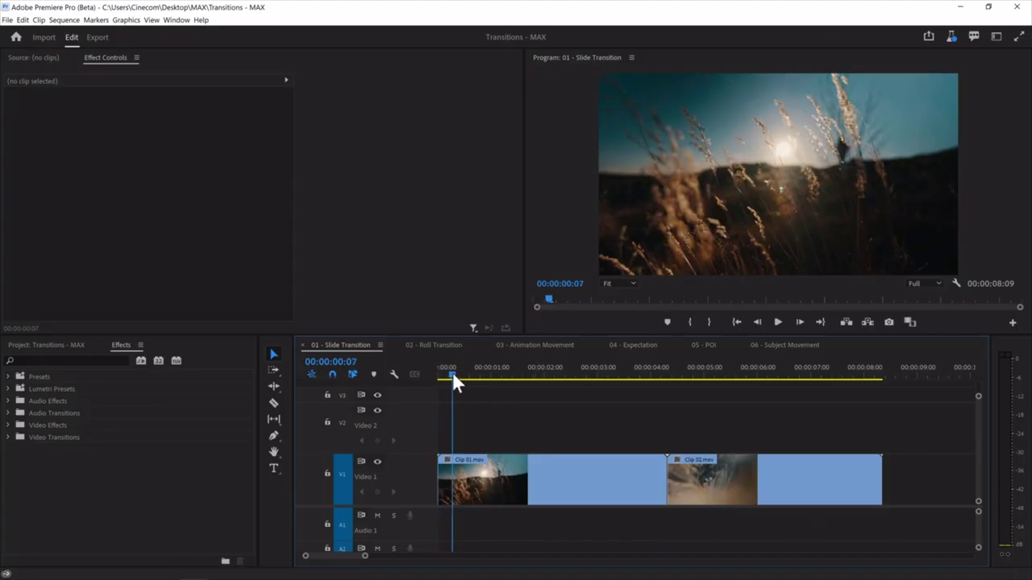
Play through the cut between Clip 01 and Clip 02 in the 01 - Slide Transition sequence.
click(548, 367)
key(space)
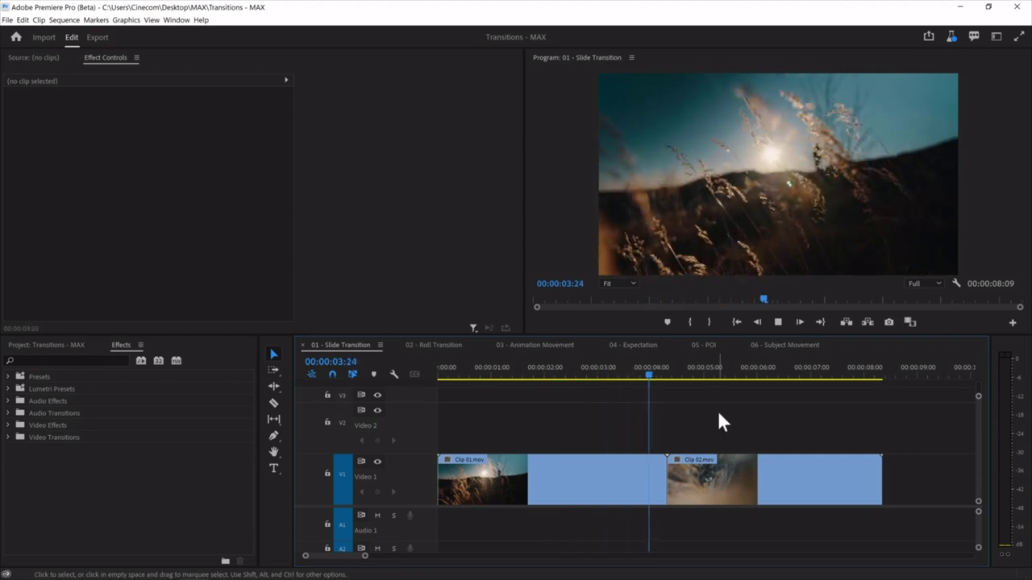
key(space)
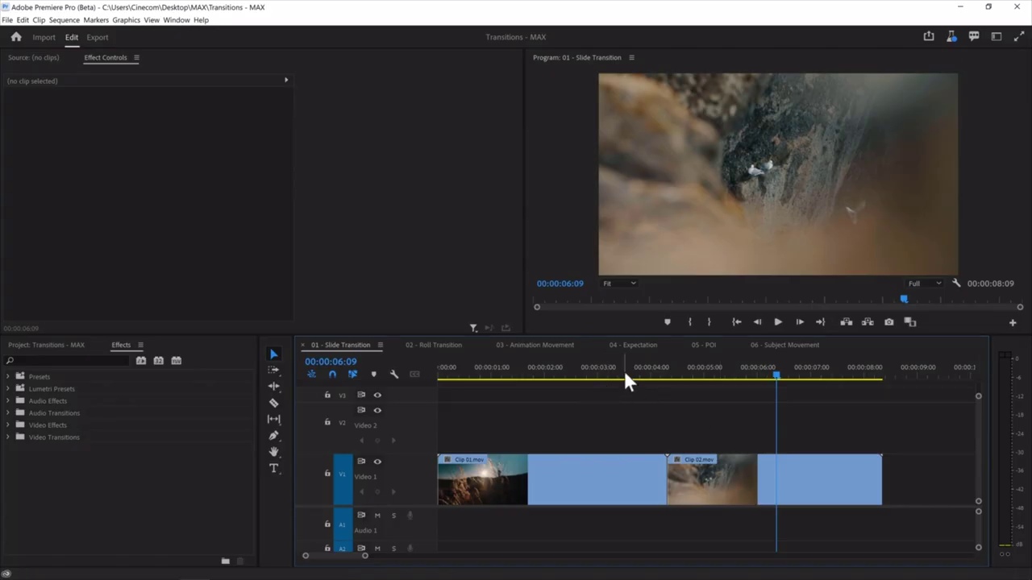
click(626, 375)
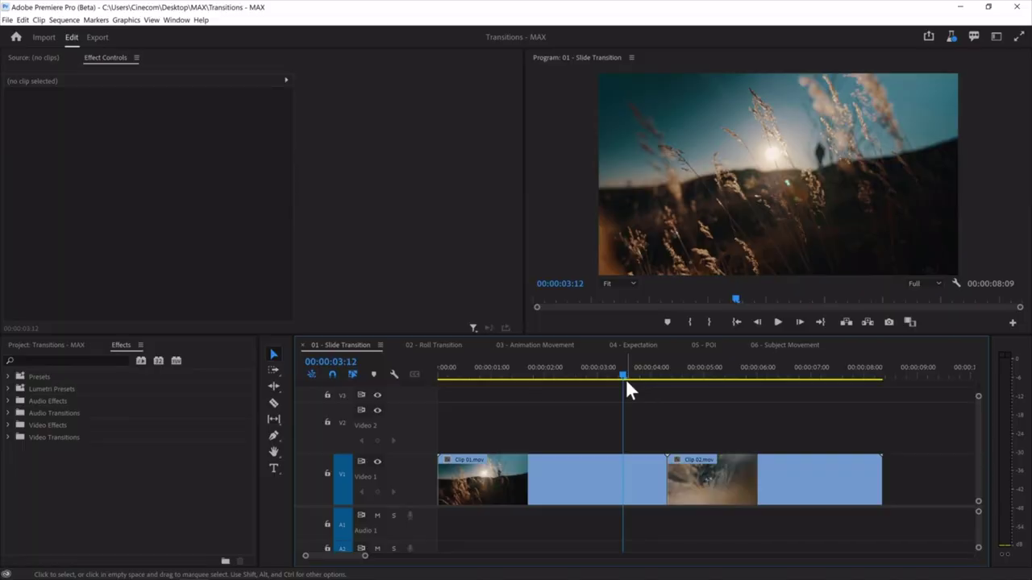
Move Clip 01 up to Video 2 and shift Clip 02 one second earlier so the clips overlap.
drag(564, 478, 562, 440)
drag(744, 479, 697, 483)
Try sliding Clip 01 down to a vertical Motion Position of 3092 and reset the Position.
click(571, 408)
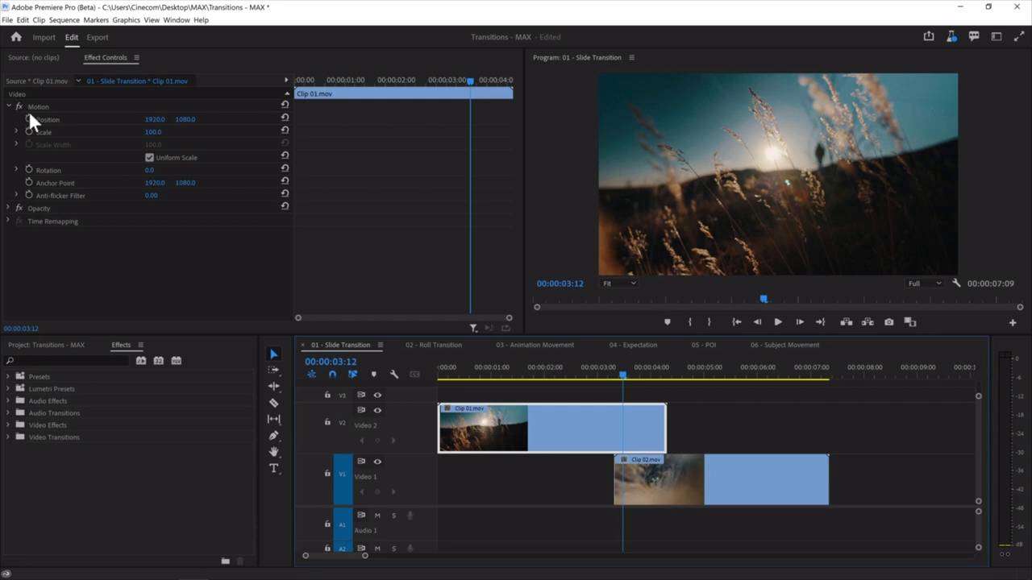
drag(179, 121, 516, 121)
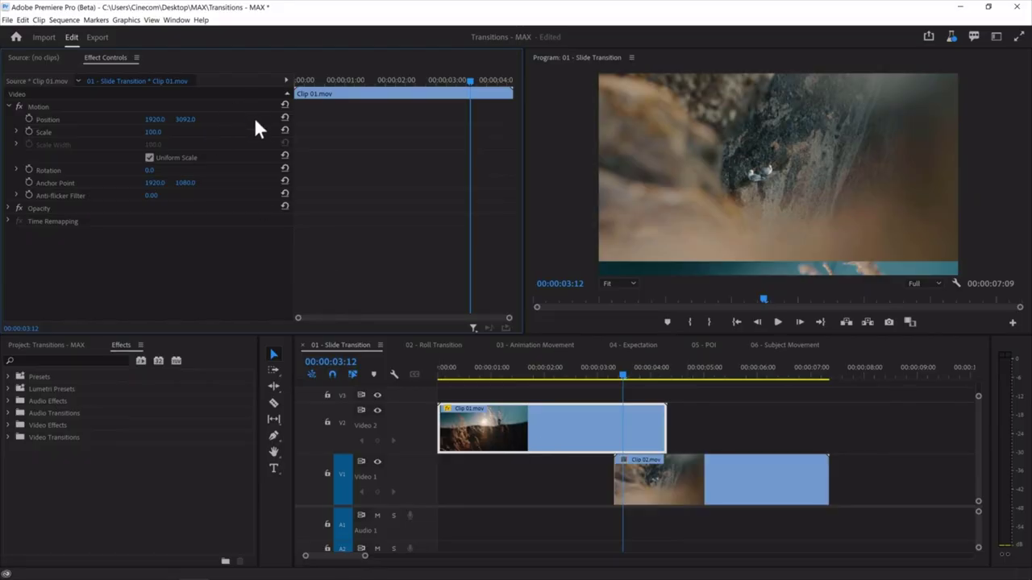
click(284, 117)
Keyframe Clip 01's Motion Position from 1920, 1080 at 00:00:03:08 to 1920, 3320 at 00:00:04:06.
click(617, 374)
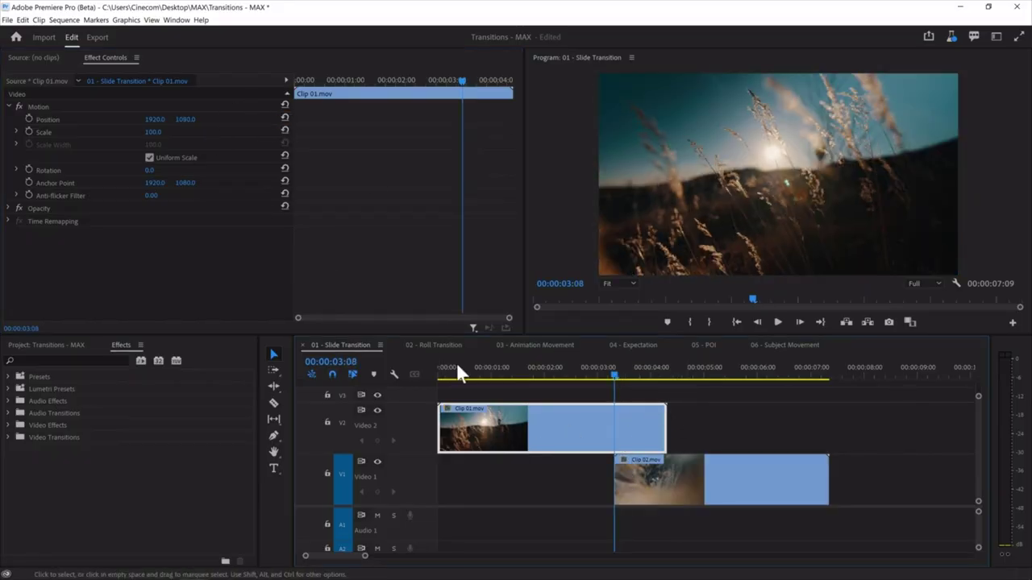
click(29, 119)
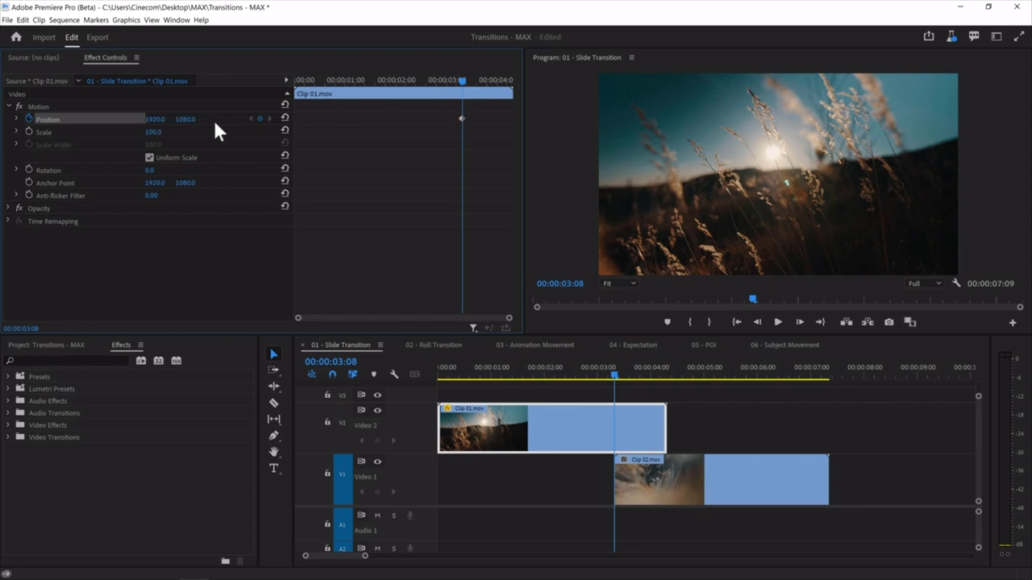
drag(465, 88, 508, 87)
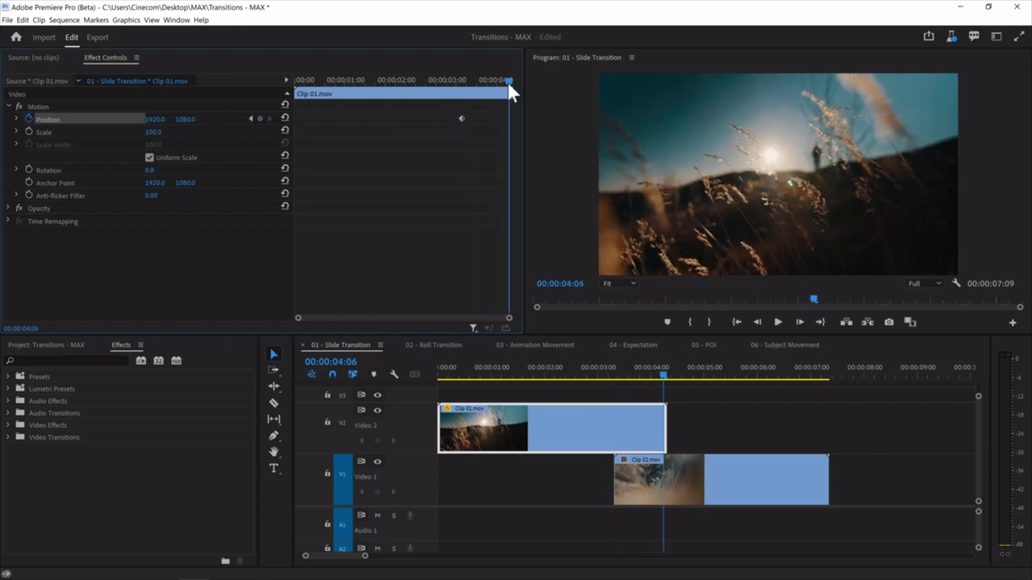
drag(188, 121, 299, 121)
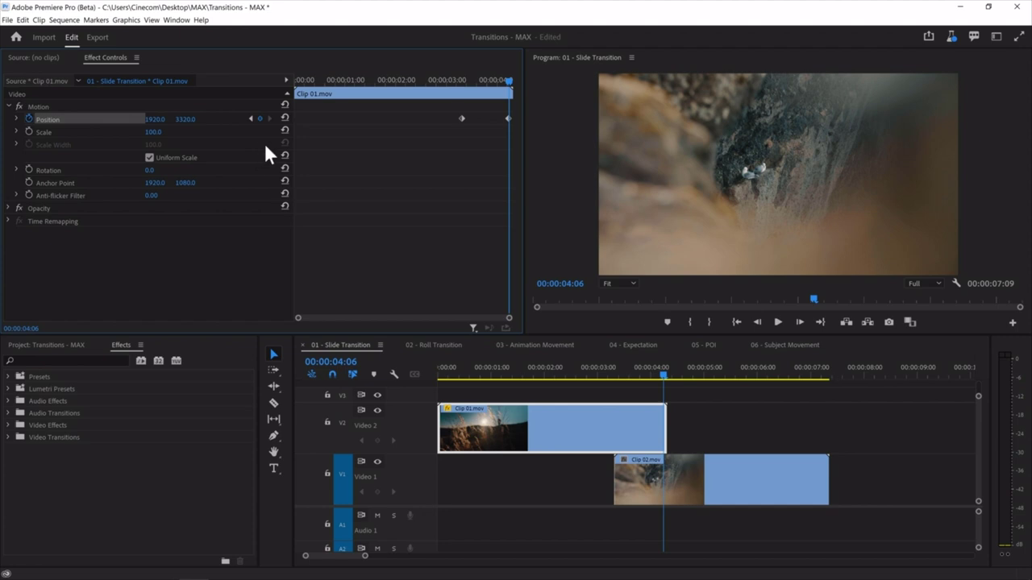
Play back the keyframed slide of Clip 01 over Clip 02.
drag(509, 161, 457, 177)
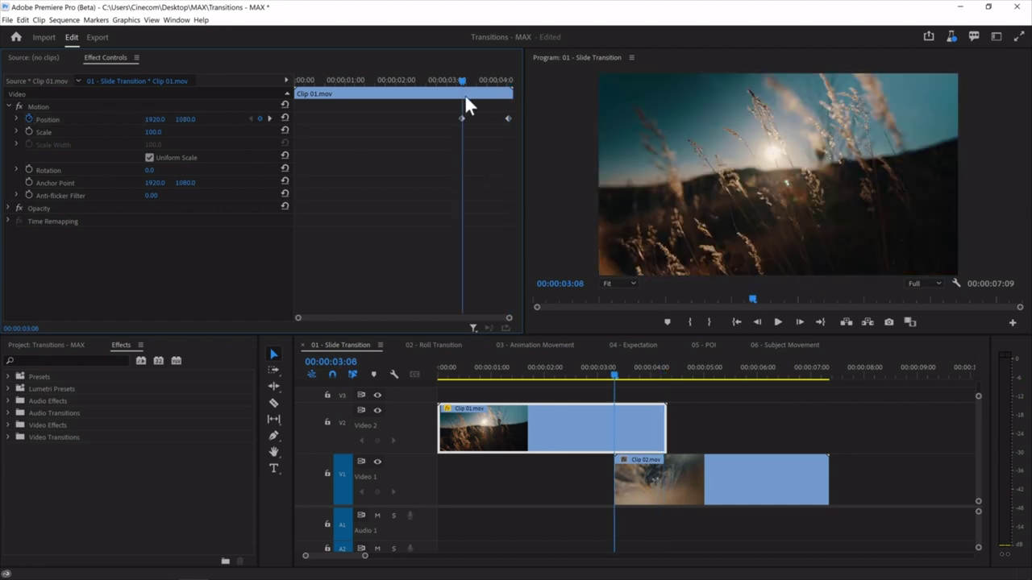
key(space)
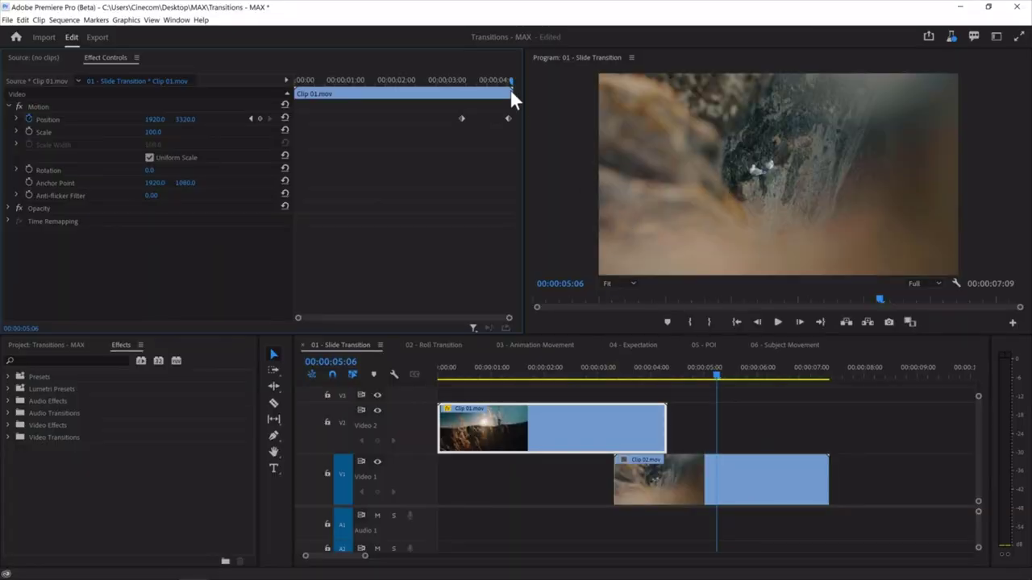
click(465, 80)
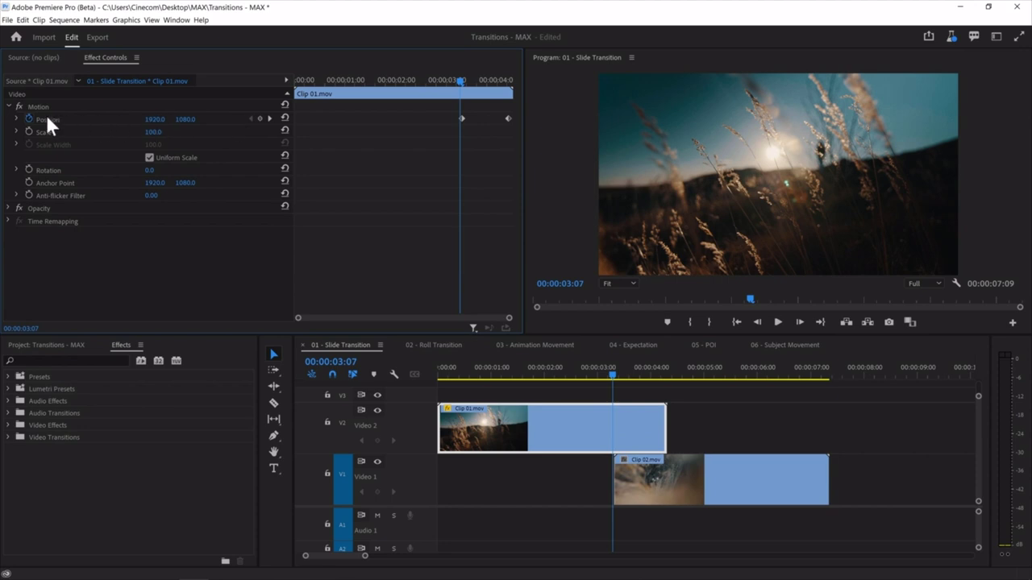
Expand the Motion Position velocity graph of Clip 01 and apply Ease Out to the first Position keyframe.
click(17, 118)
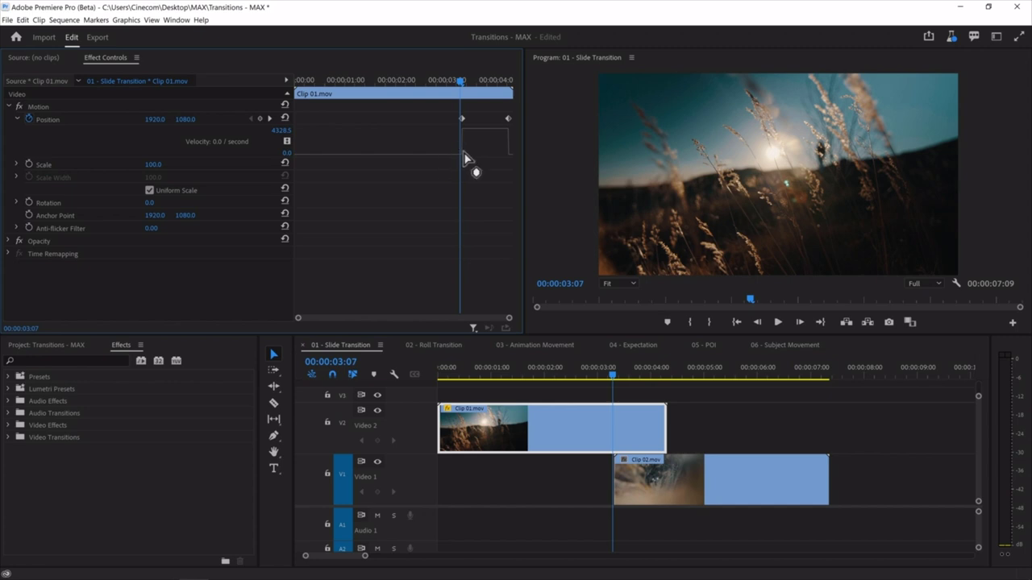
key(Right)
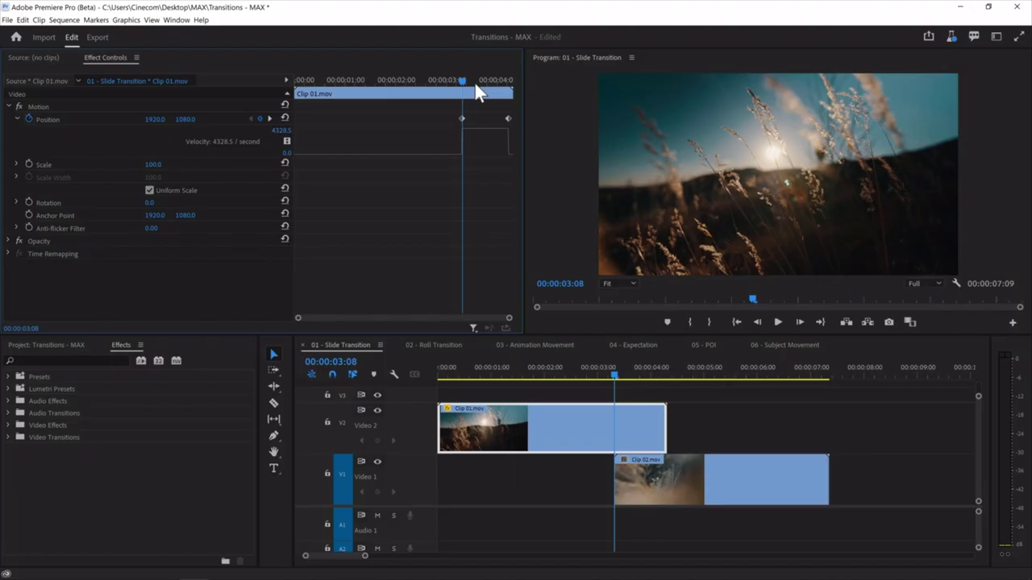
right_click(462, 118)
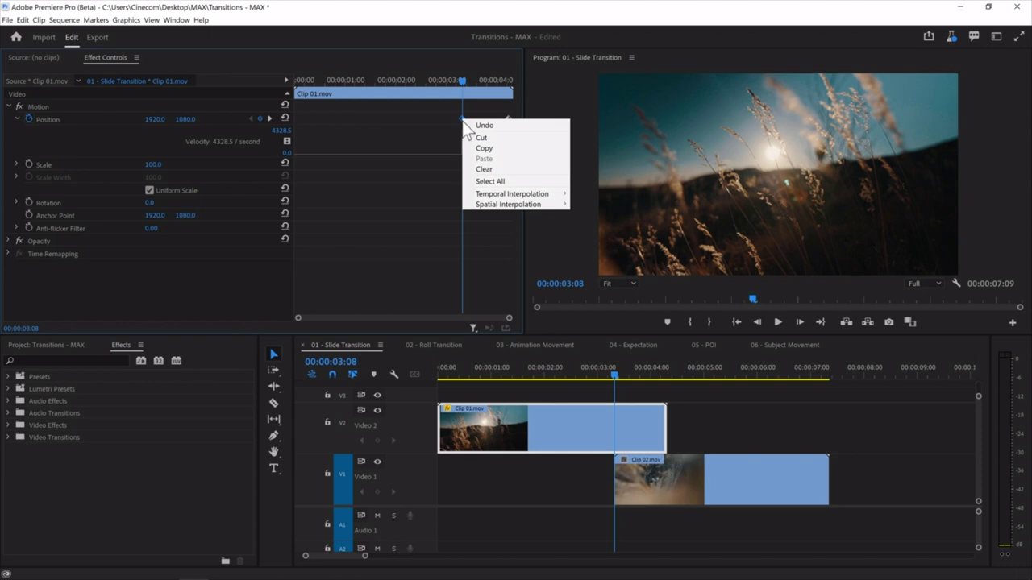
mouse_move(536, 195)
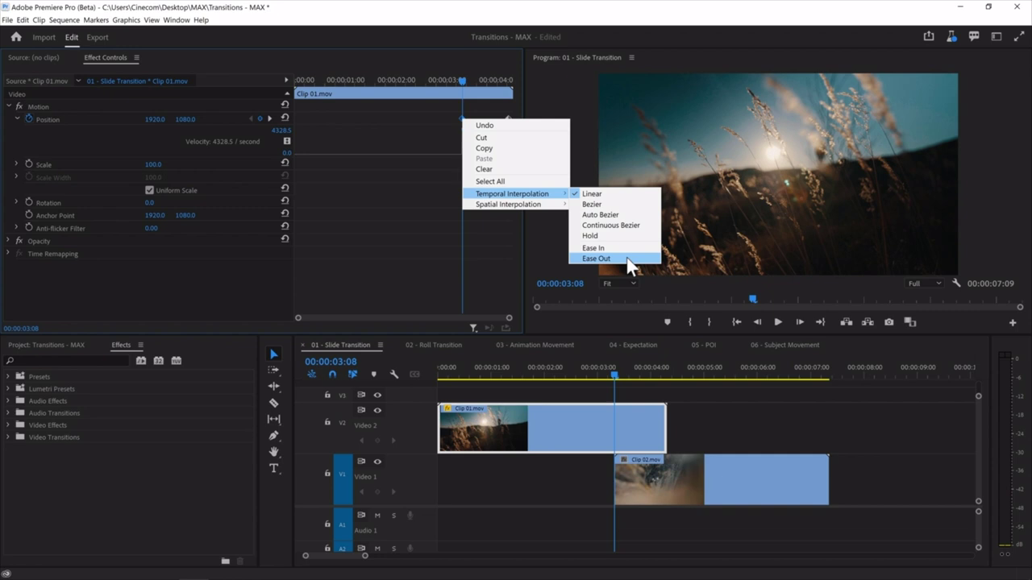
drag(433, 82, 476, 87)
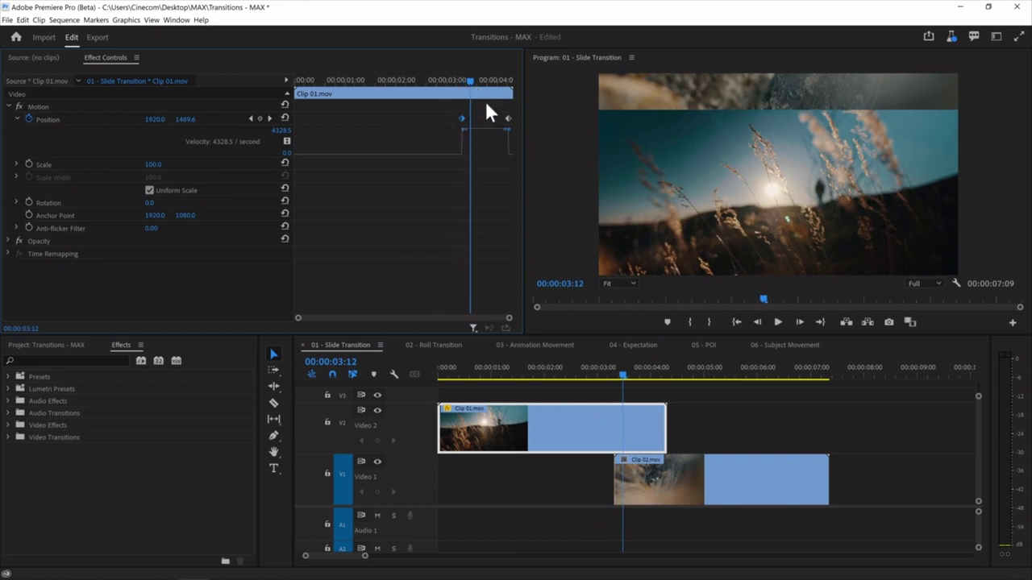
right_click(461, 119)
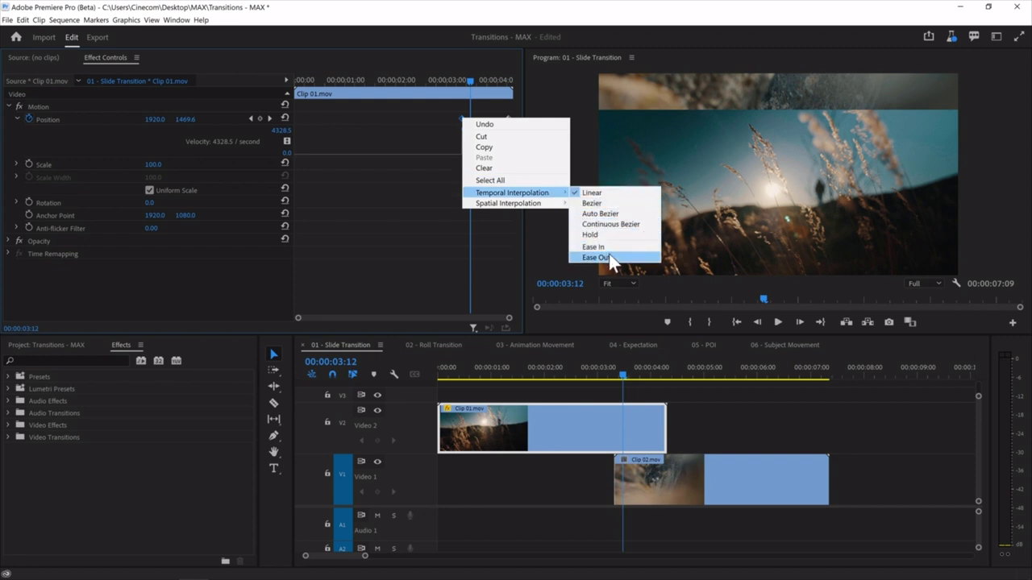
click(608, 254)
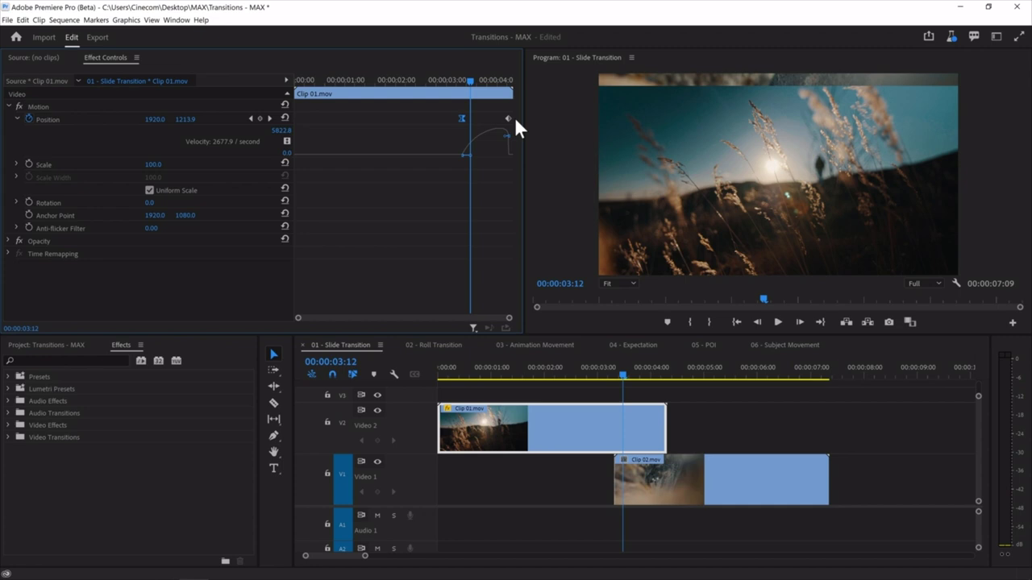
Scrub and play the slide to check the Ease Out motion of Clip 01.
drag(478, 82, 503, 81)
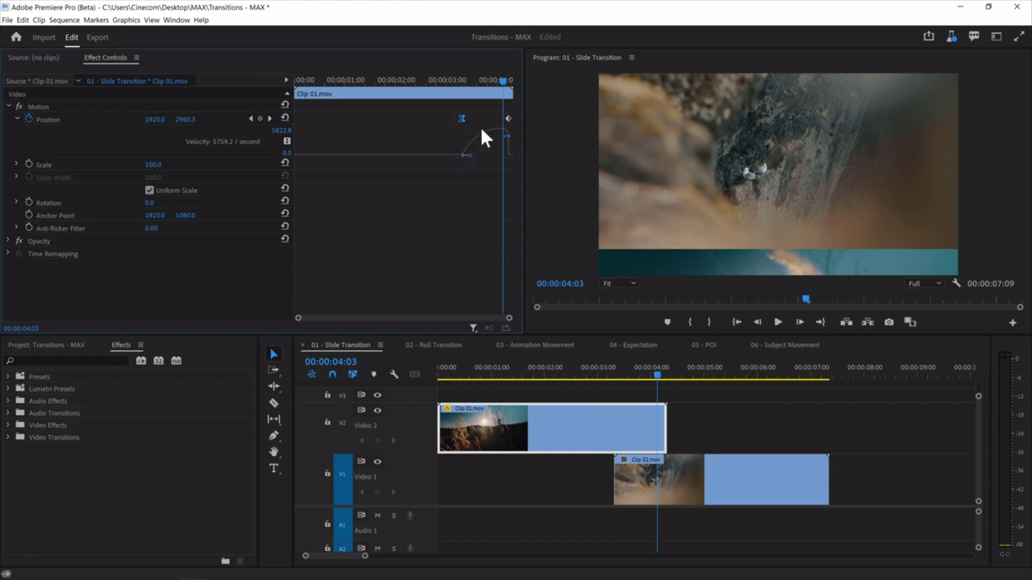
click(458, 82)
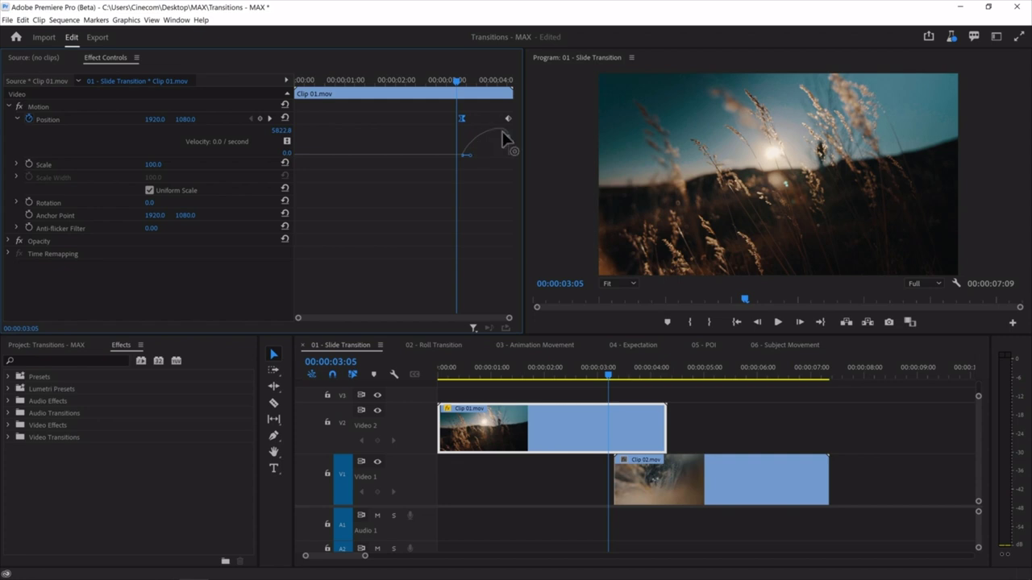
key(space)
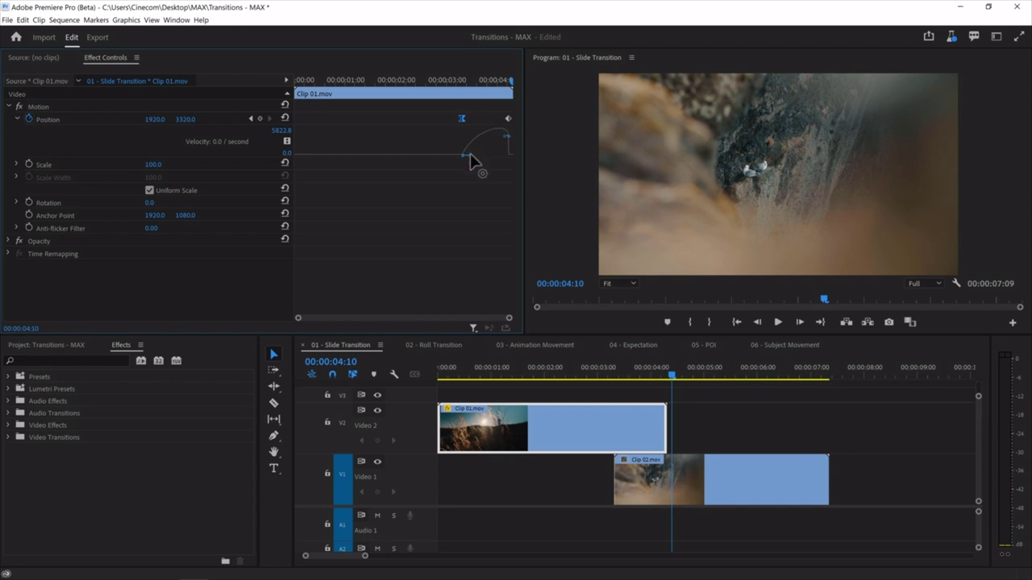
Lengthen the first Position keyframe's velocity handle so Clip 01 starts slowly and accelerates sharply towards the last keyframe.
drag(466, 154, 471, 156)
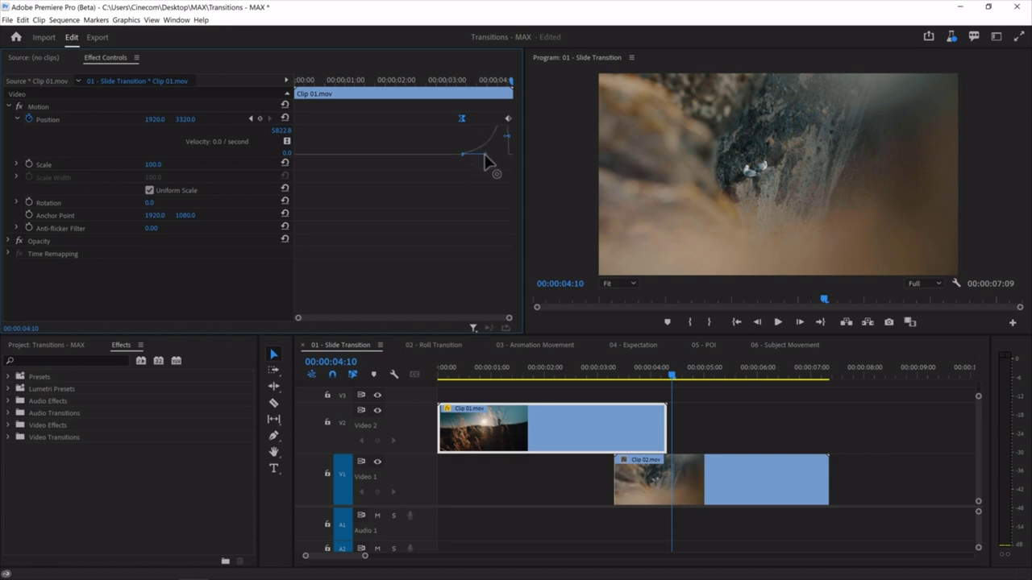
drag(488, 156, 489, 158)
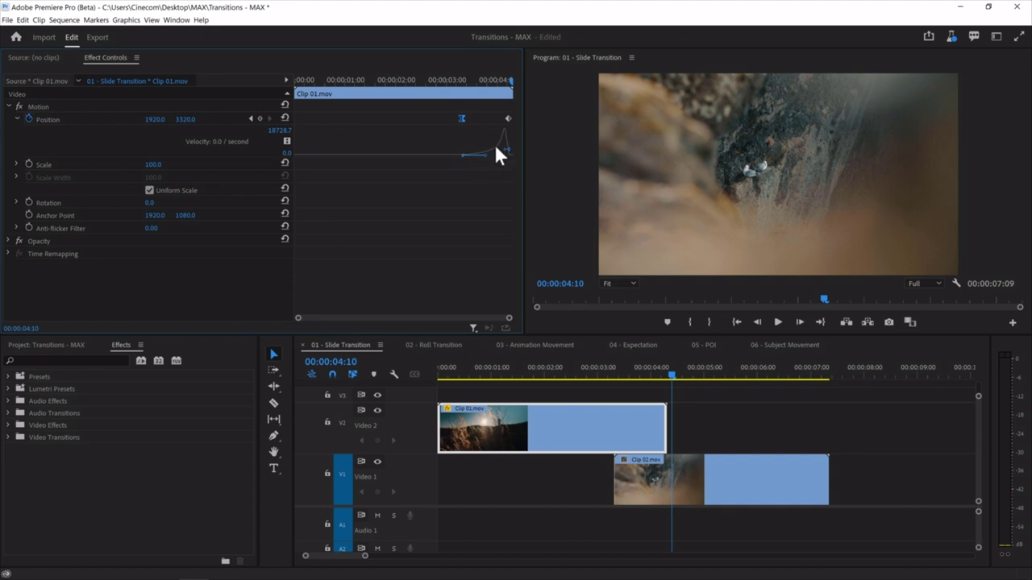
mouse_move(485, 155)
mouse_down()
mouse_move(467, 161)
mouse_move(476, 156)
mouse_up()
Play the transition from 00:00:03:03 to check the steeper acceleration.
click(452, 79)
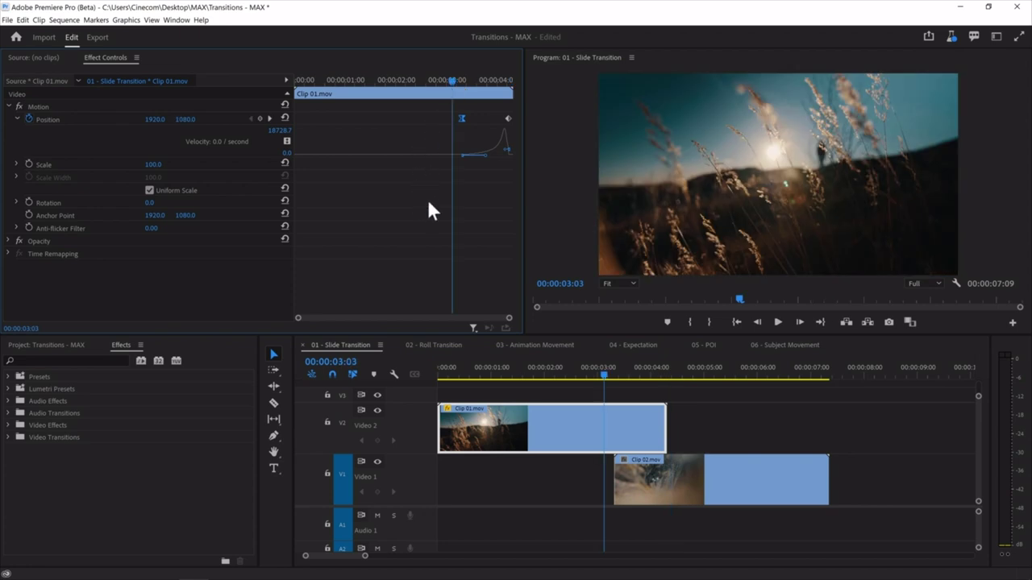
key(space)
key(space)
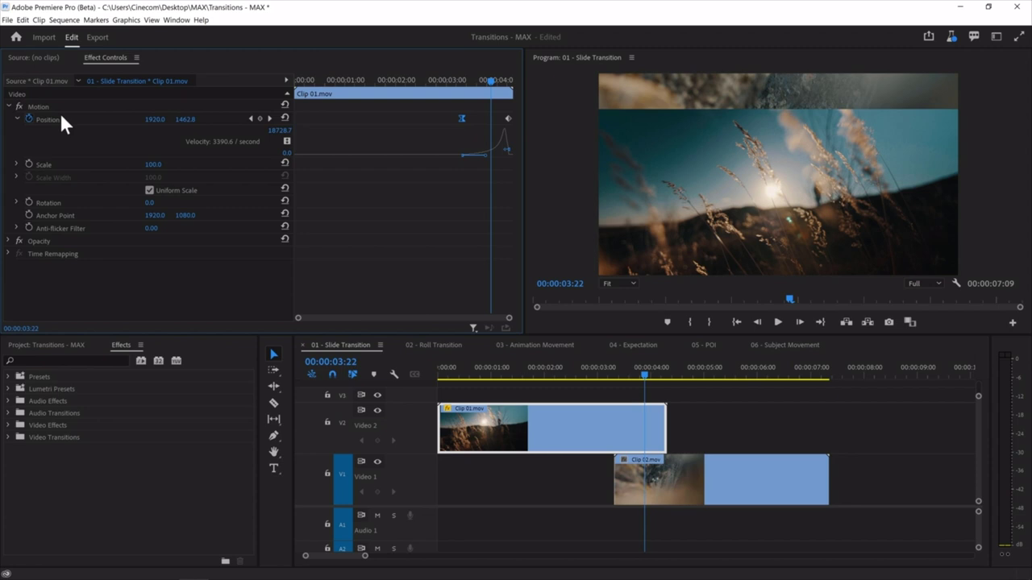
Remove all Motion Position keyframes from Clip 01 and reset its Motion settings.
click(29, 119)
click(538, 312)
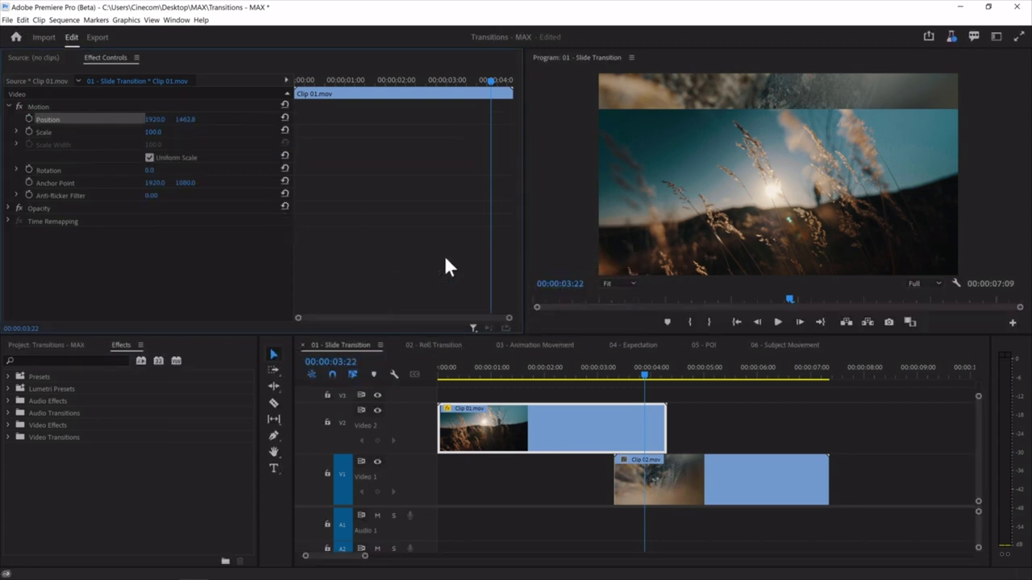
click(283, 104)
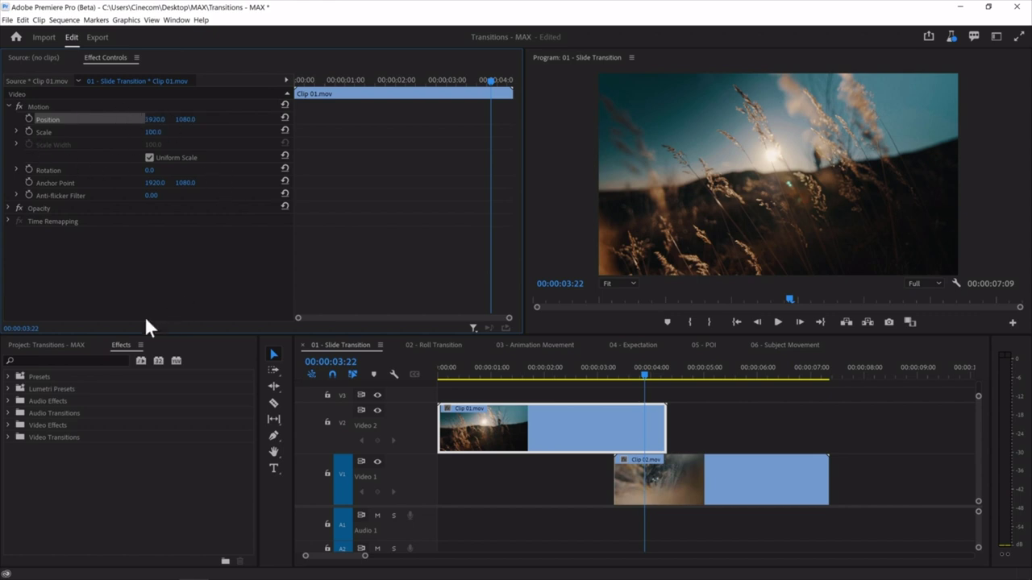
Search the effects for Transform and apply the Distort Transform effect to Clip 01.
text(Transf)
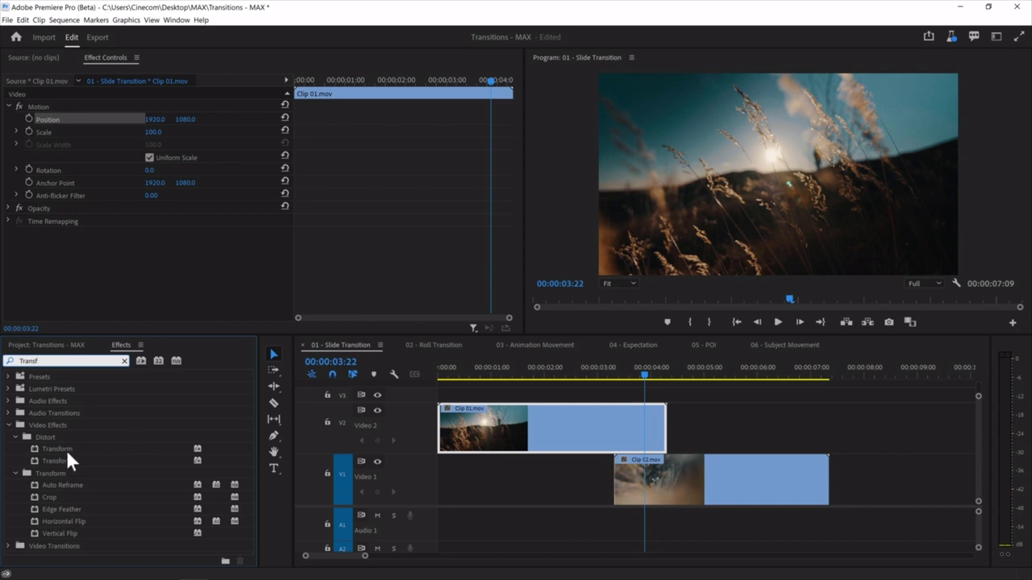
drag(65, 451, 65, 459)
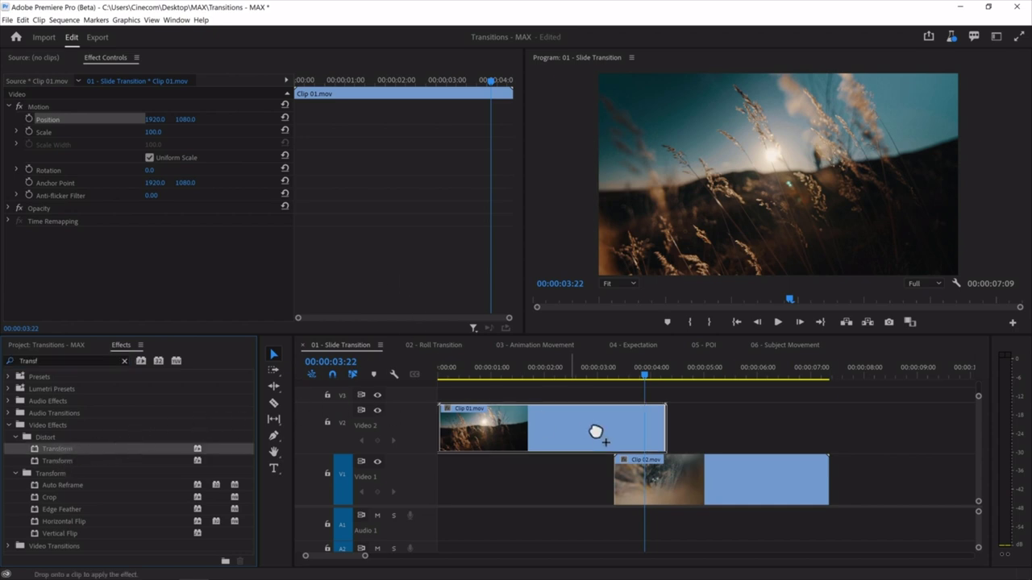
Keyframe the Transform effect's Position on Clip 01 from 1920, 1080 at 00:00:03:08 to 1920, 3369 at 00:00:04:04.
drag(625, 371, 615, 370)
scroll(398, 214, down, 2)
scroll(397, 214, down, 1)
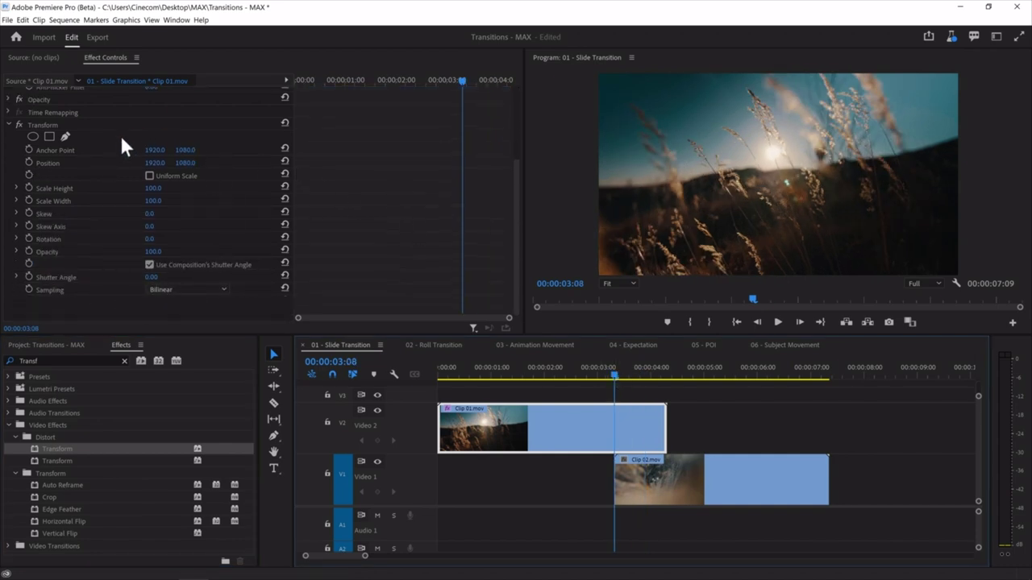
scroll(180, 214, up, 5)
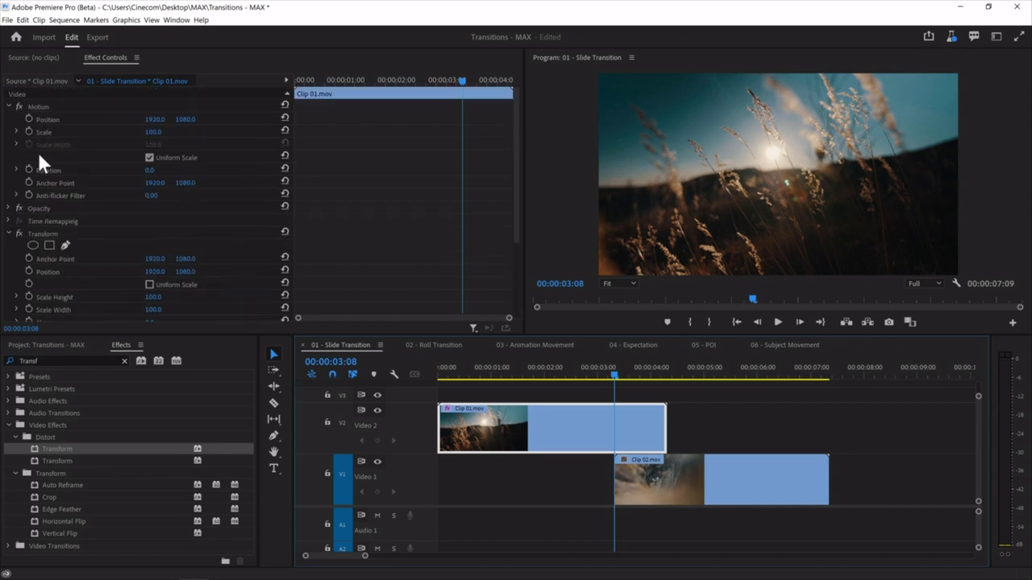
scroll(43, 151, down, 4)
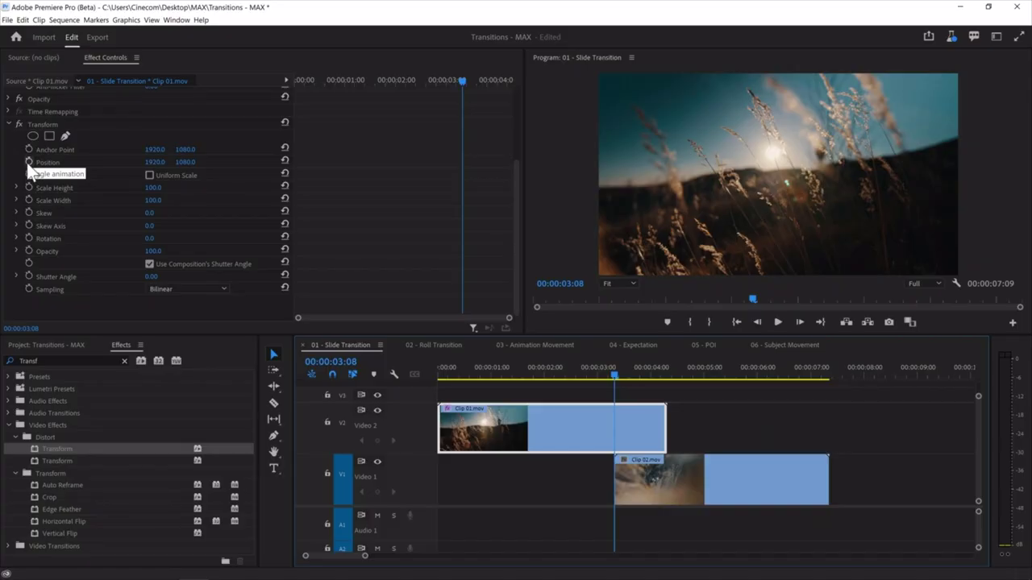
drag(463, 81, 506, 81)
drag(196, 171, 266, 171)
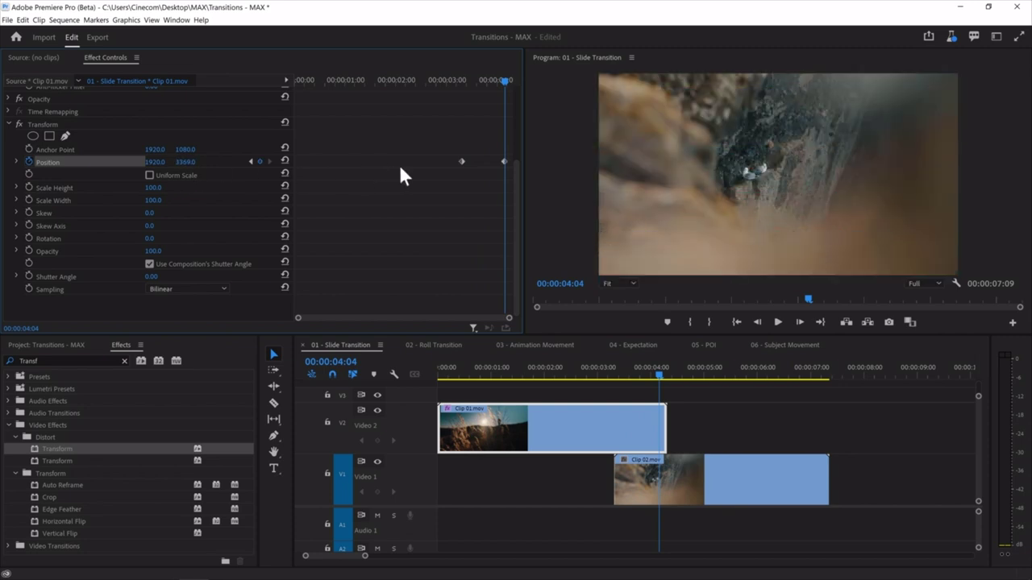
Ease out the first Transform Position keyframe and steepen its velocity curve towards the last keyframe.
click(462, 161)
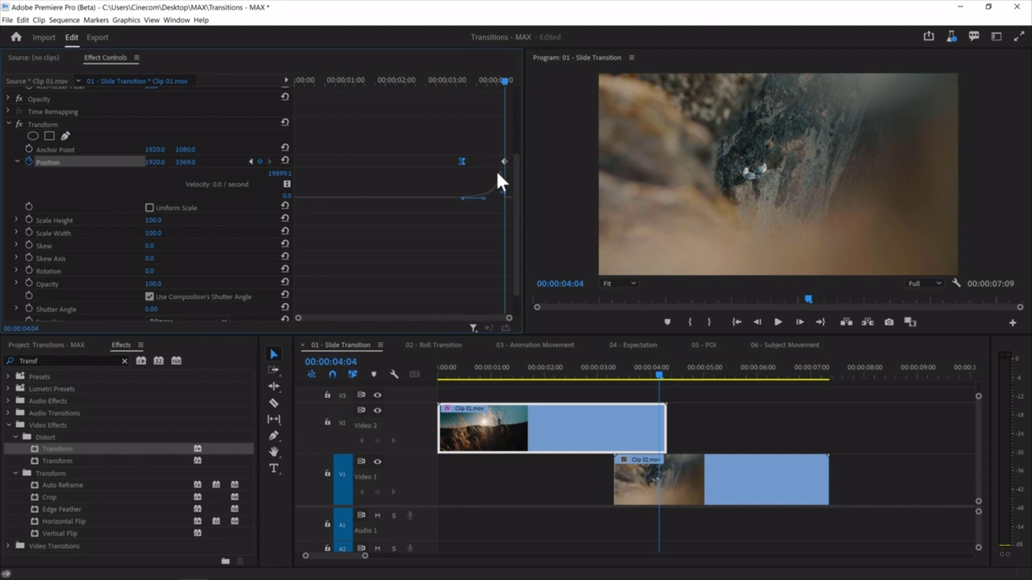
Set the Transform effect's Shutter Angle on Clip 01 to 180 while viewing the mid-slide frame at 00:00:03:23.
key(Left)
key(Left)
key(Left)
key(Left)
key(Left)
scroll(193, 269, down, 1)
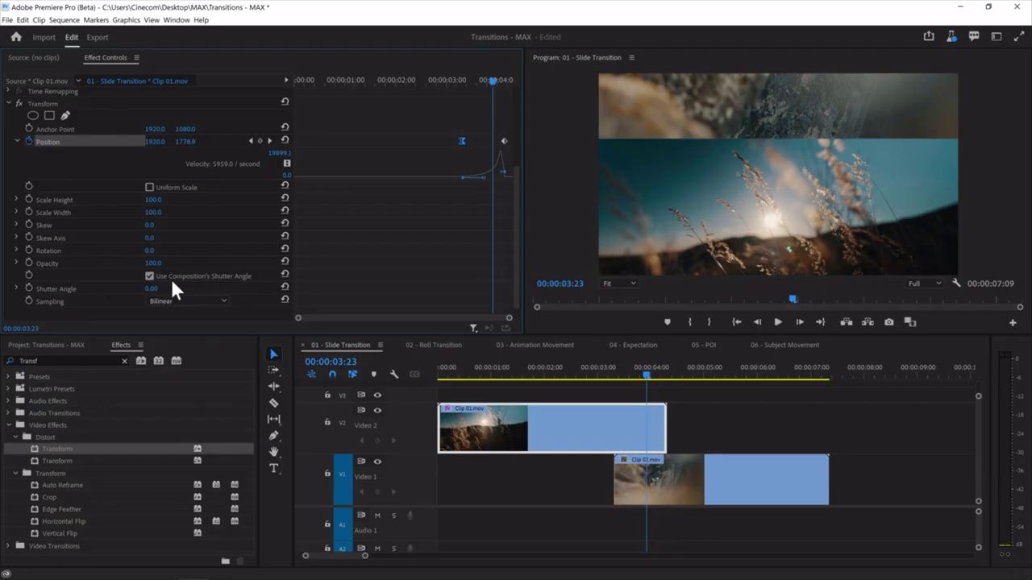
click(158, 288)
text(180)
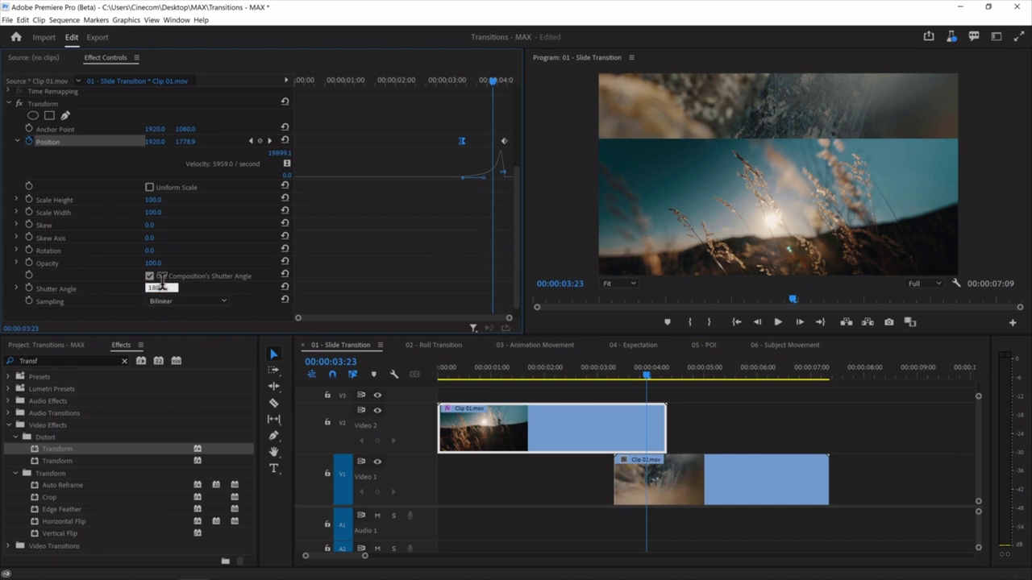
key(Return)
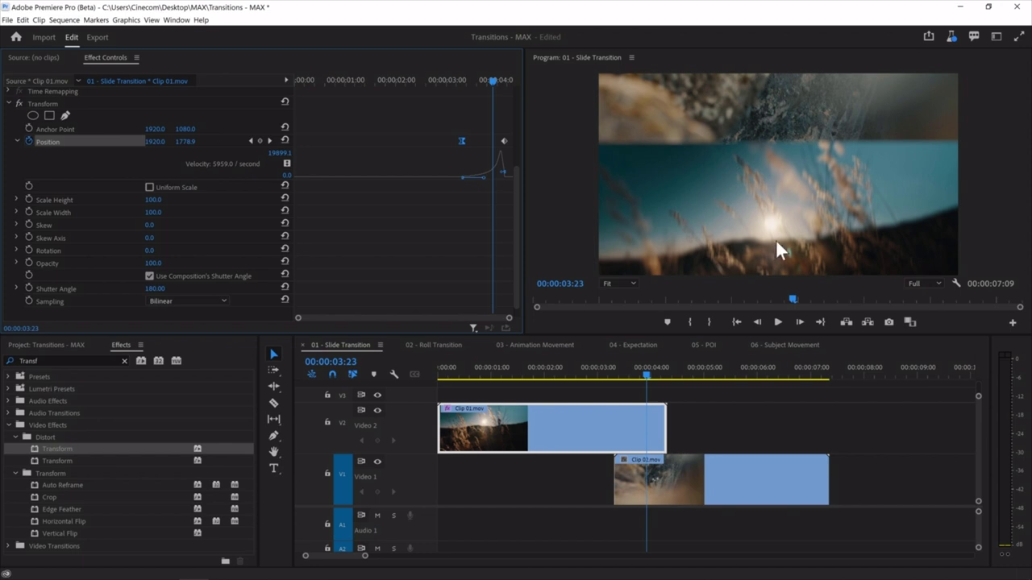
Play back the slide transition from 00:00:02:13 to review its motion blur.
drag(492, 81, 438, 90)
drag(583, 367, 572, 367)
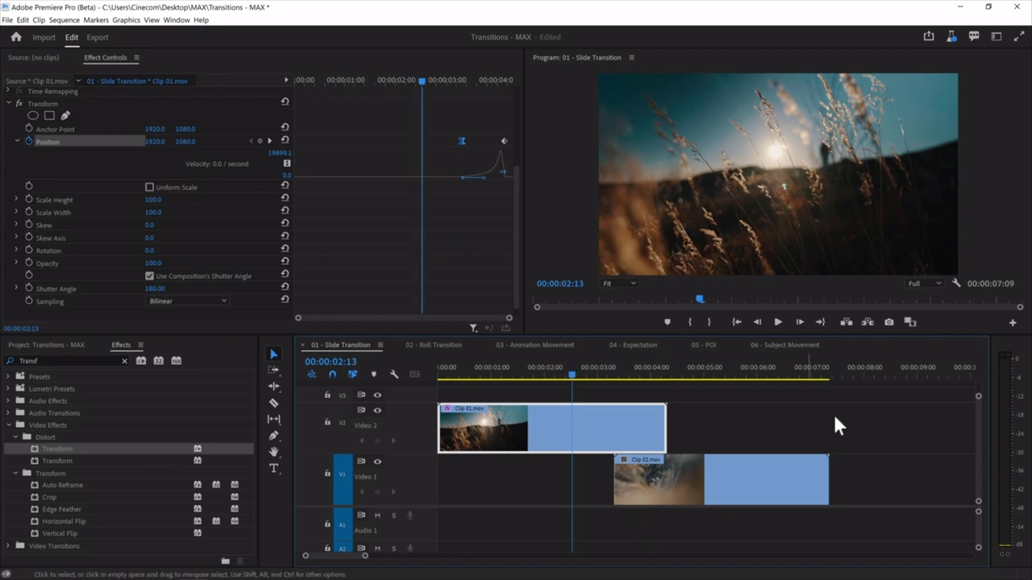
key(space)
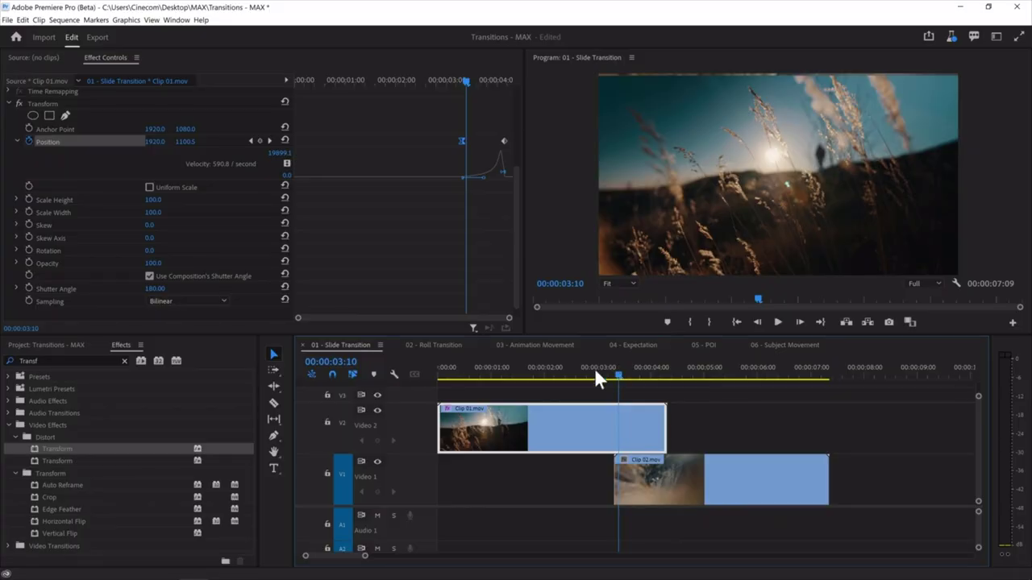
mouse_move(595, 368)
mouse_down()
mouse_move(654, 375)
mouse_move(592, 379)
mouse_up()
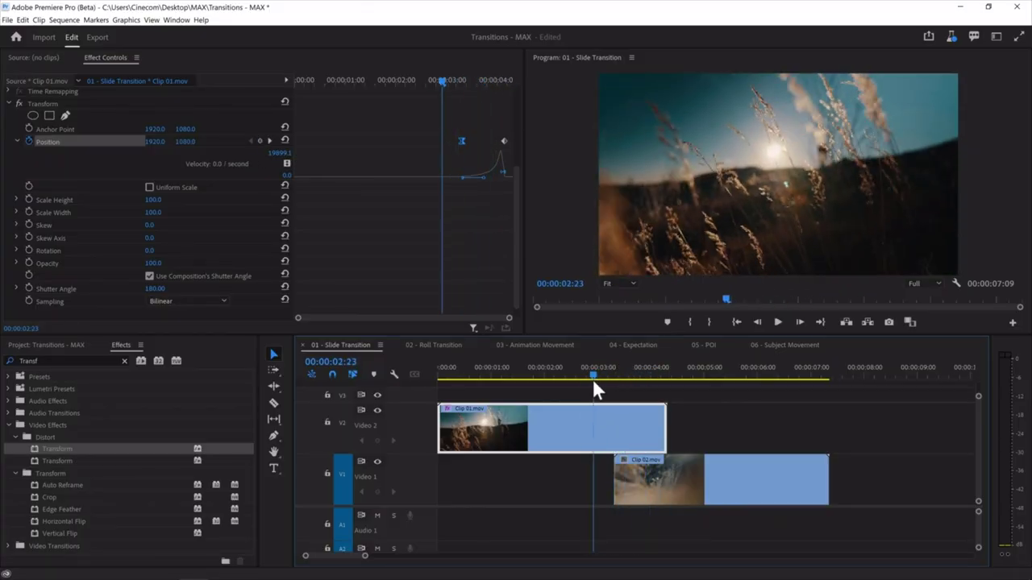
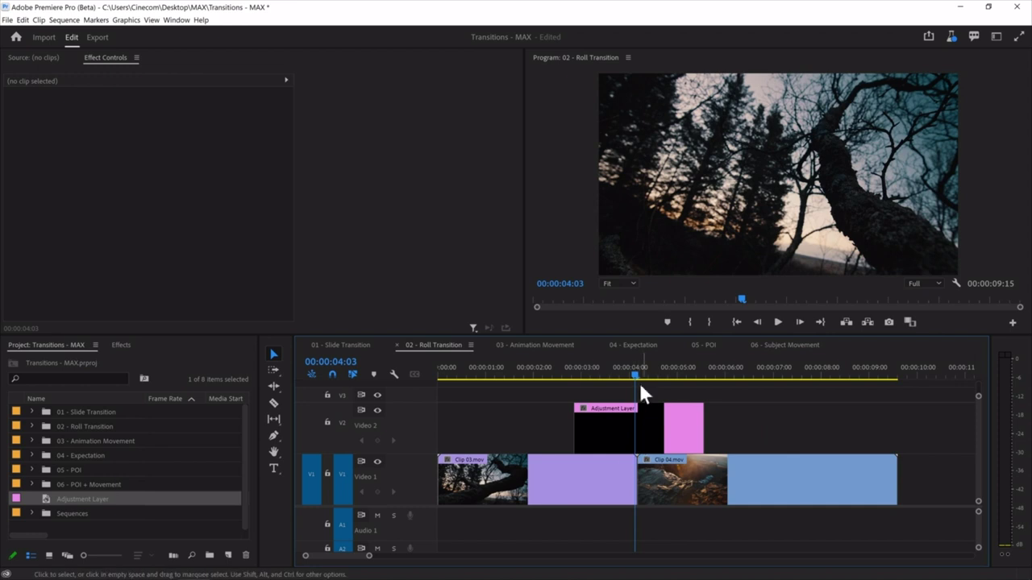
Search the effects for Offset and apply it to the adjustment layer in the 02 - Roll Transition sequence.
click(634, 366)
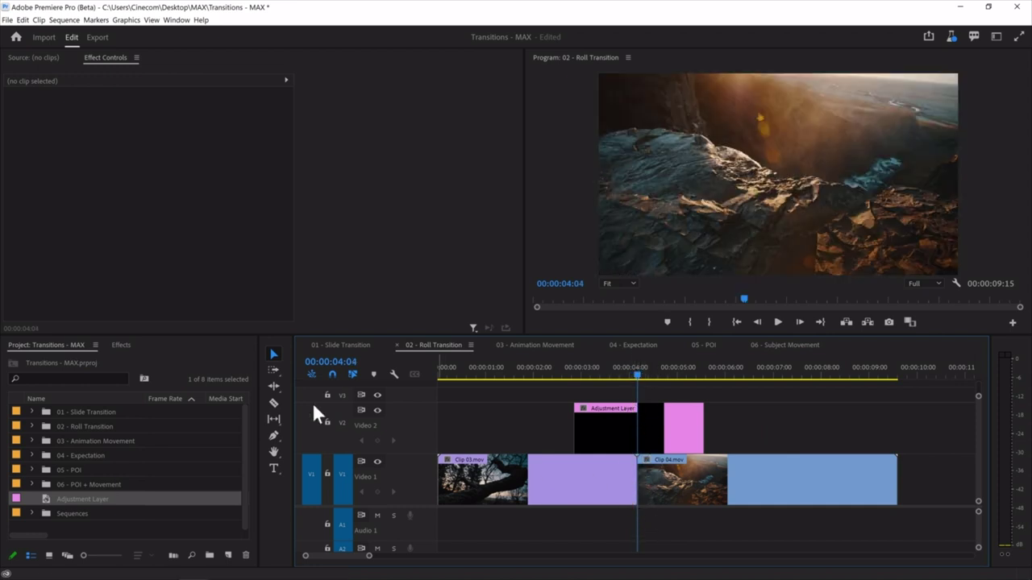
click(111, 344)
double_click(20, 361)
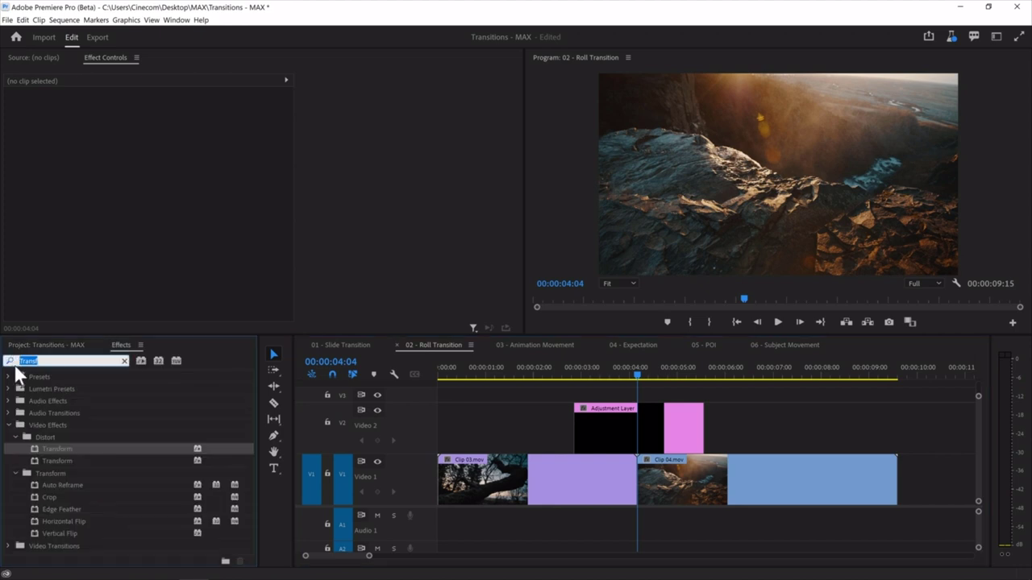
text(off)
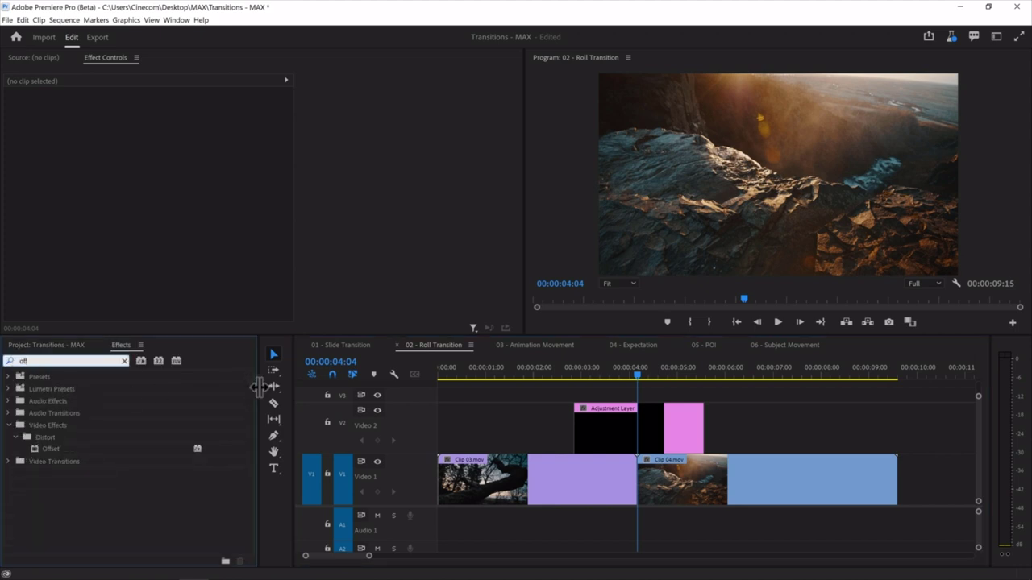
drag(47, 449, 641, 436)
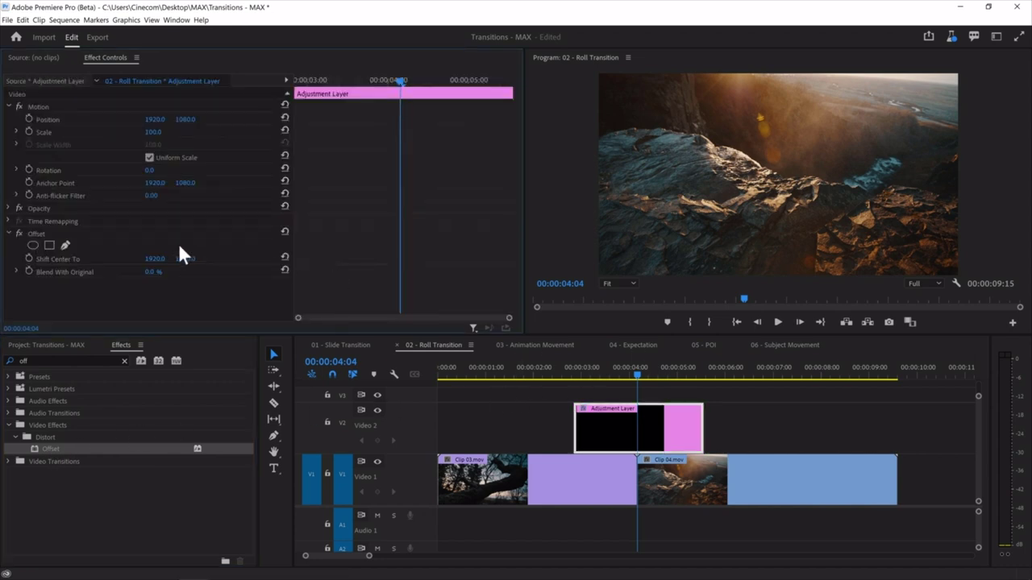
Keyframe the Offset effect's Shift Center To from 1920, 1080 at 00:00:02:21 to 17279, 1080 at 00:00:05:12.
drag(153, 259, 927, 260)
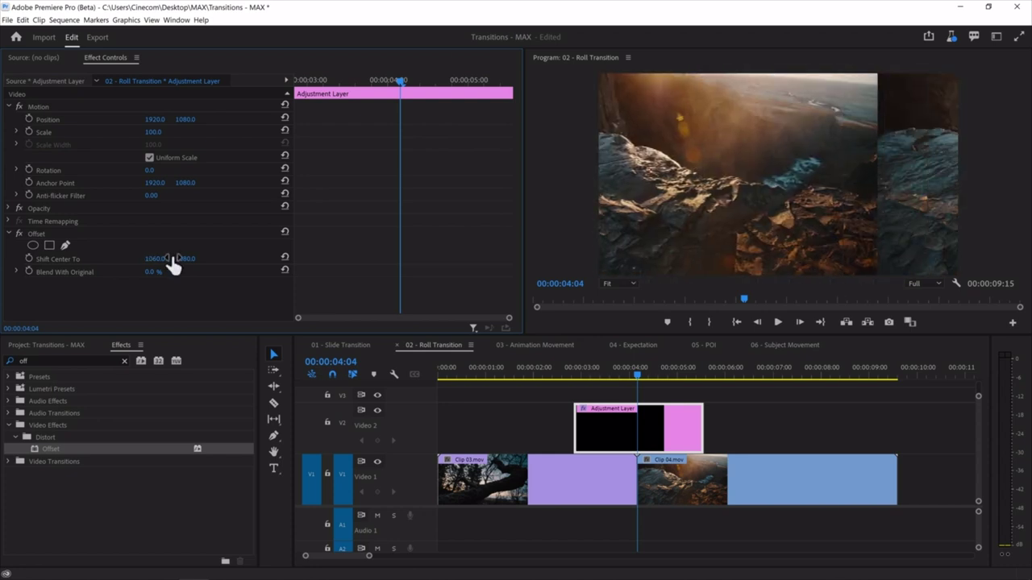
click(284, 232)
drag(386, 90, 295, 92)
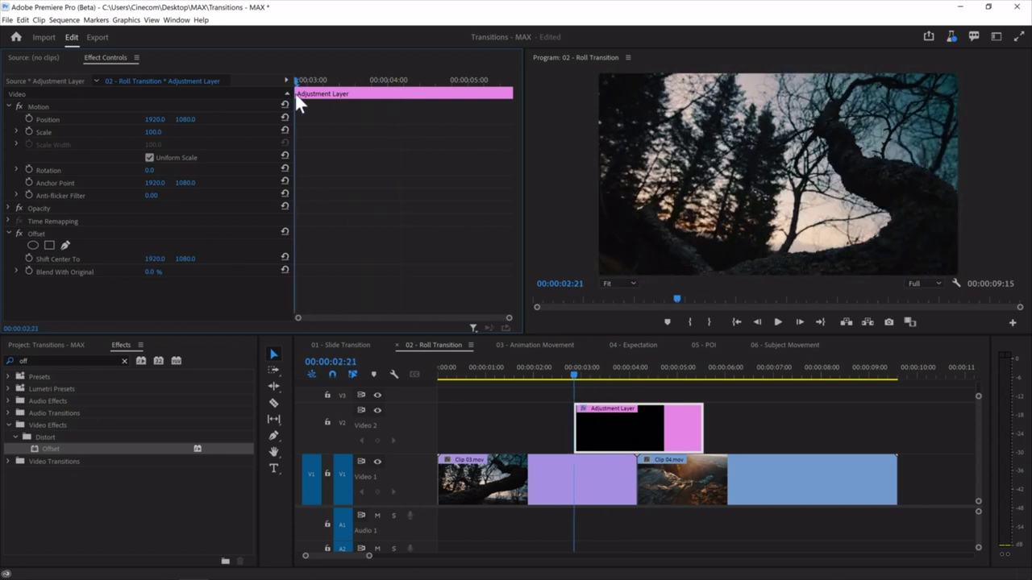
click(28, 258)
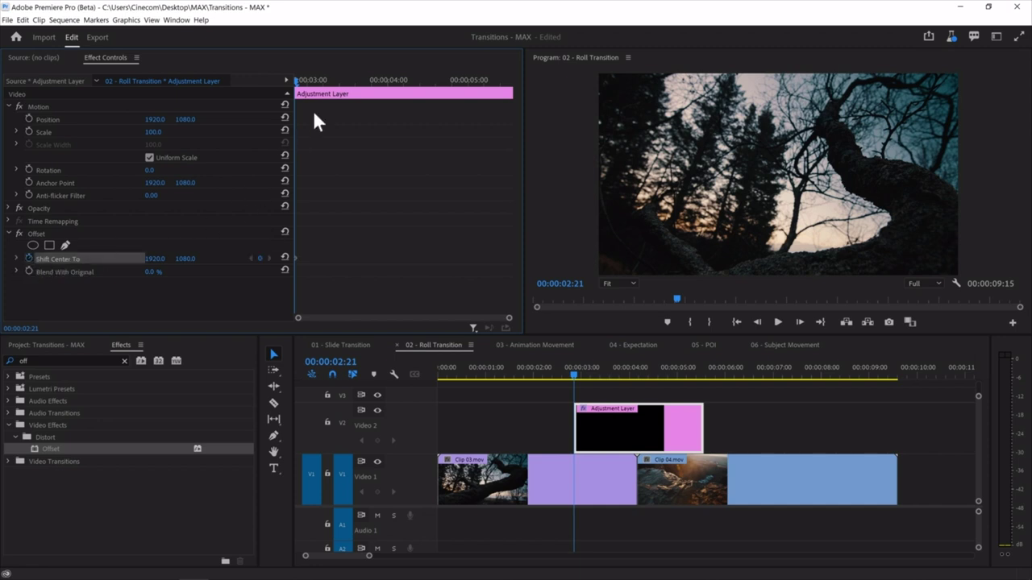
drag(316, 95, 510, 87)
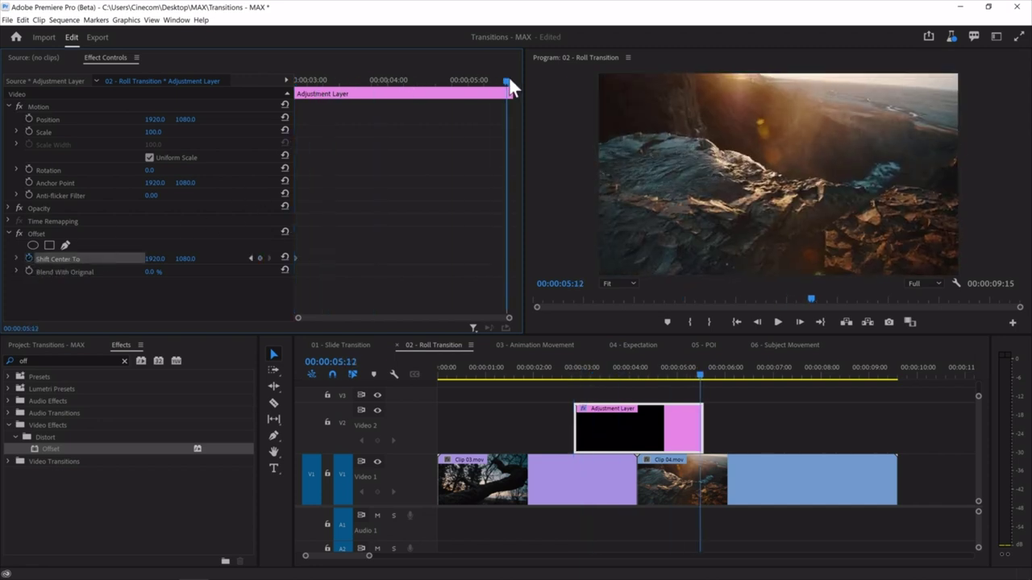
mouse_move(154, 259)
mouse_down()
mouse_move(398, 259)
mouse_move(157, 269)
mouse_up()
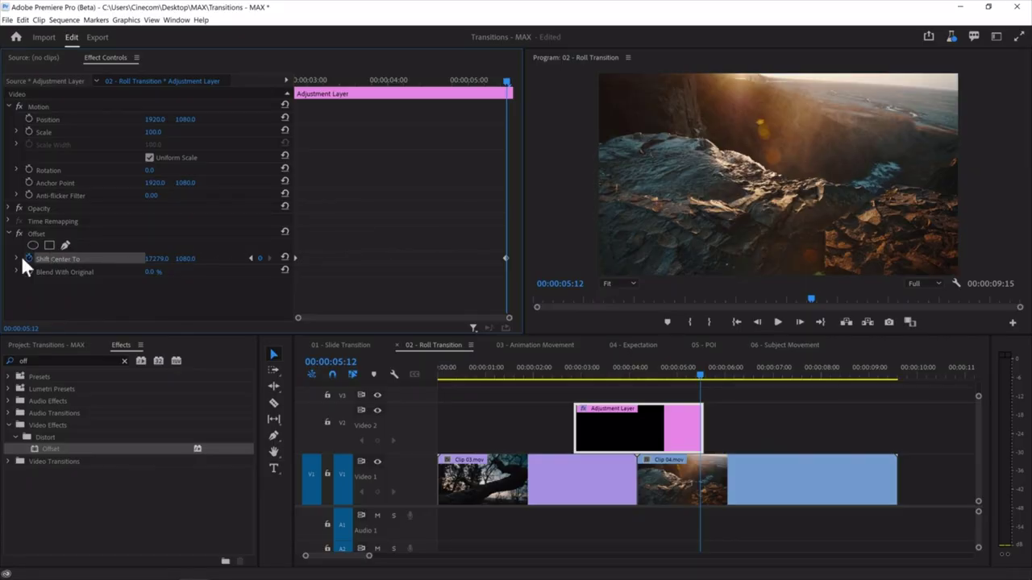
Ease both Shift Center To keyframes and shape their velocity curve into a sharp peak midway between them.
click(17, 258)
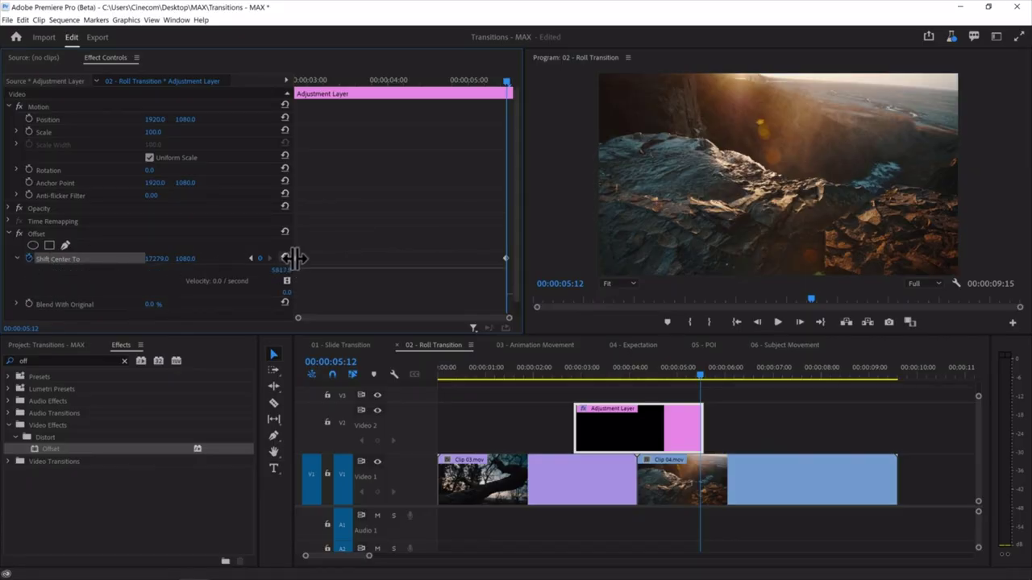
drag(314, 278, 325, 281)
click(505, 259)
drag(446, 291, 389, 293)
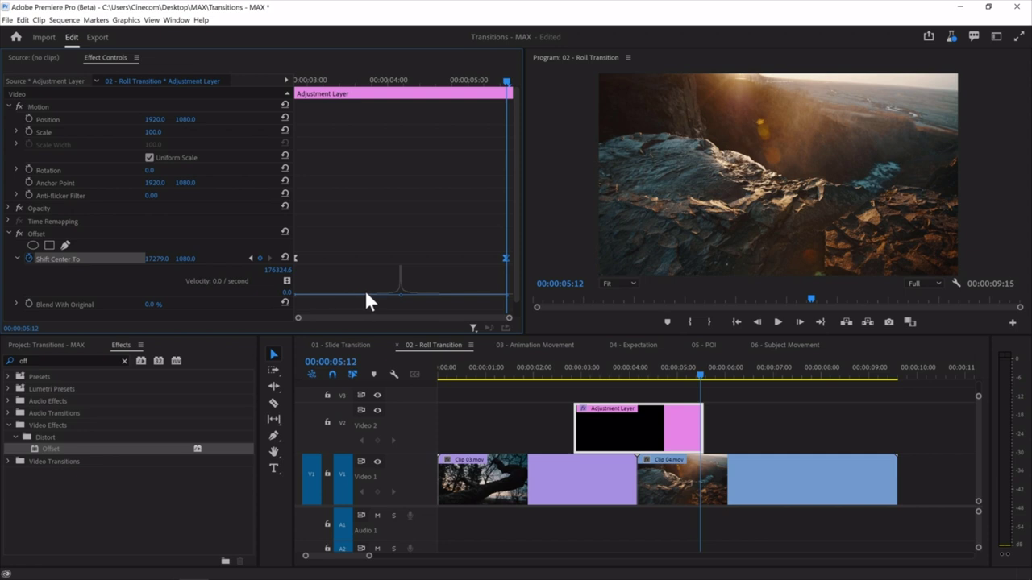
Check the offset at the cut between the clips and play the roll transition from the sequence start.
click(636, 368)
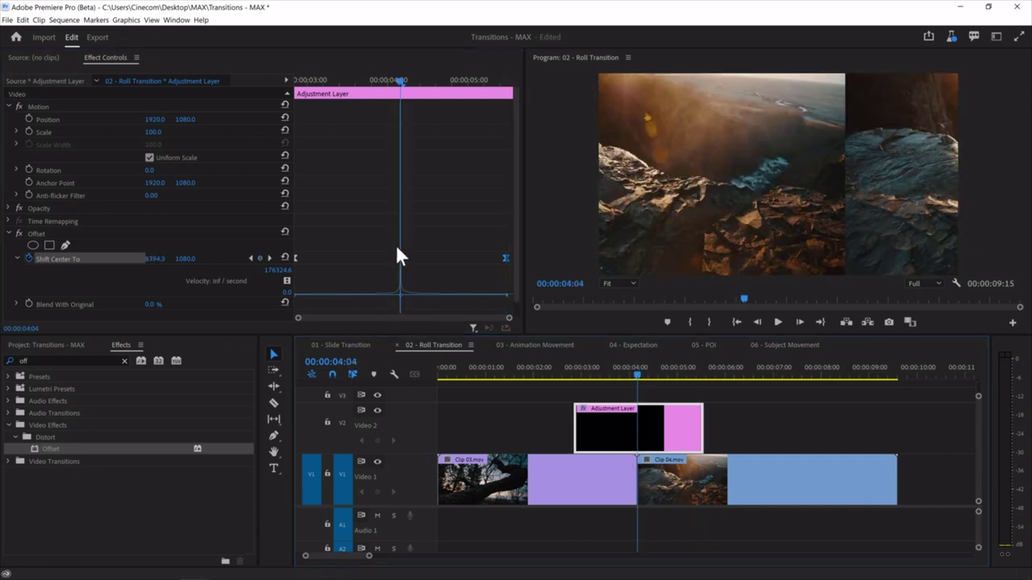
drag(403, 83, 508, 98)
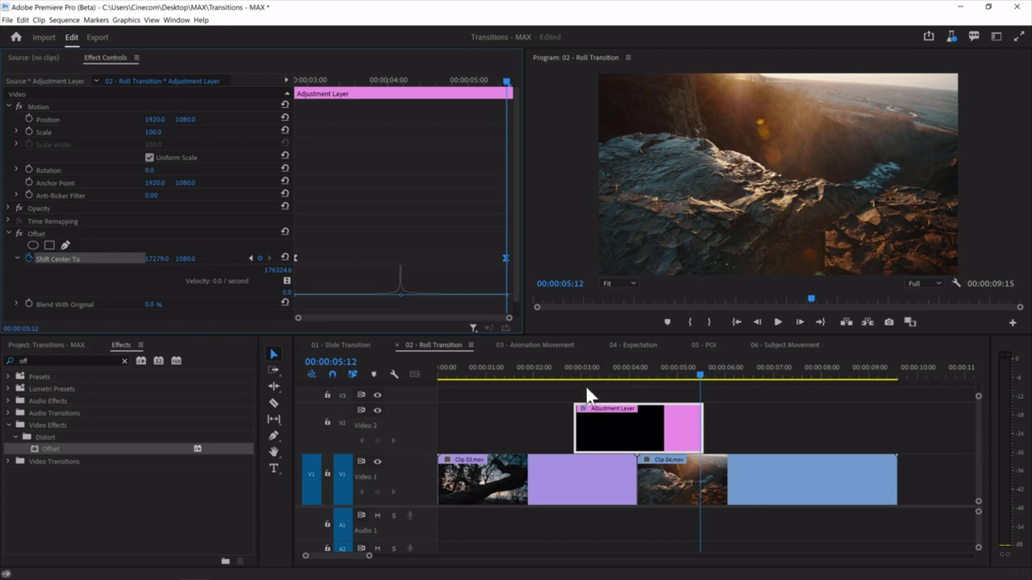
drag(488, 365, 439, 369)
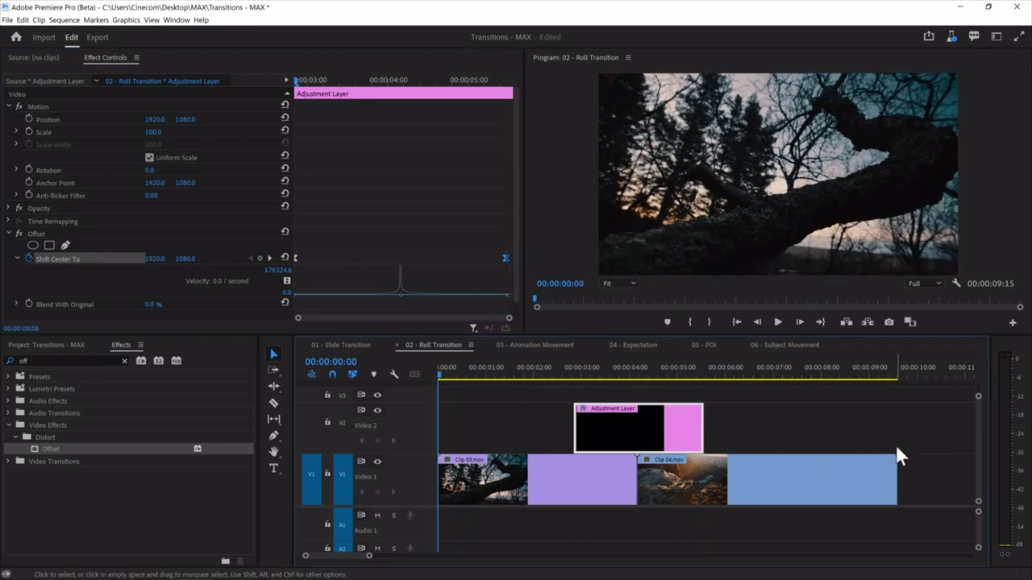
key(space)
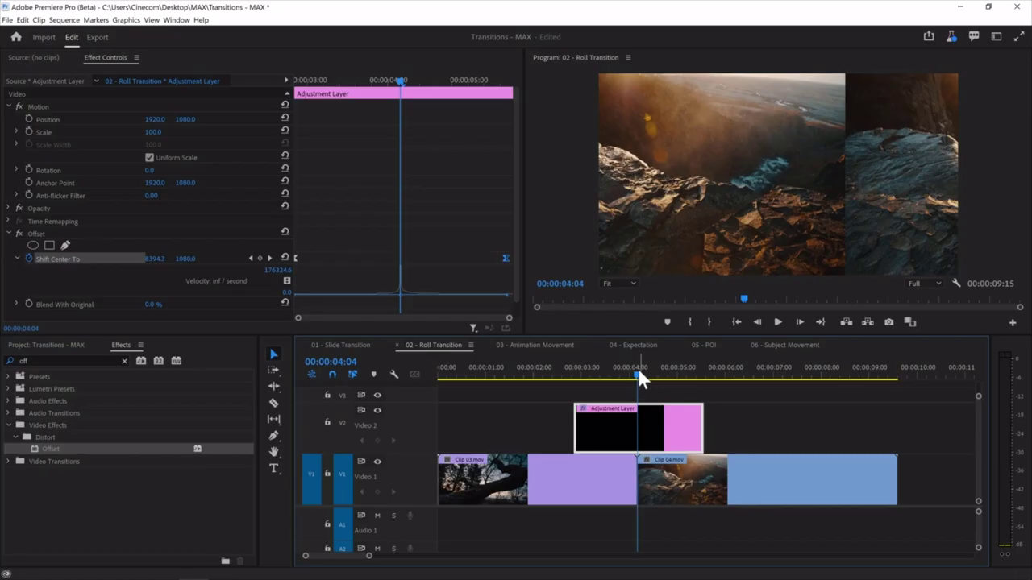
Search the effects for Directional Blur and apply it to the adjustment layer after the Offset effect.
click(35, 229)
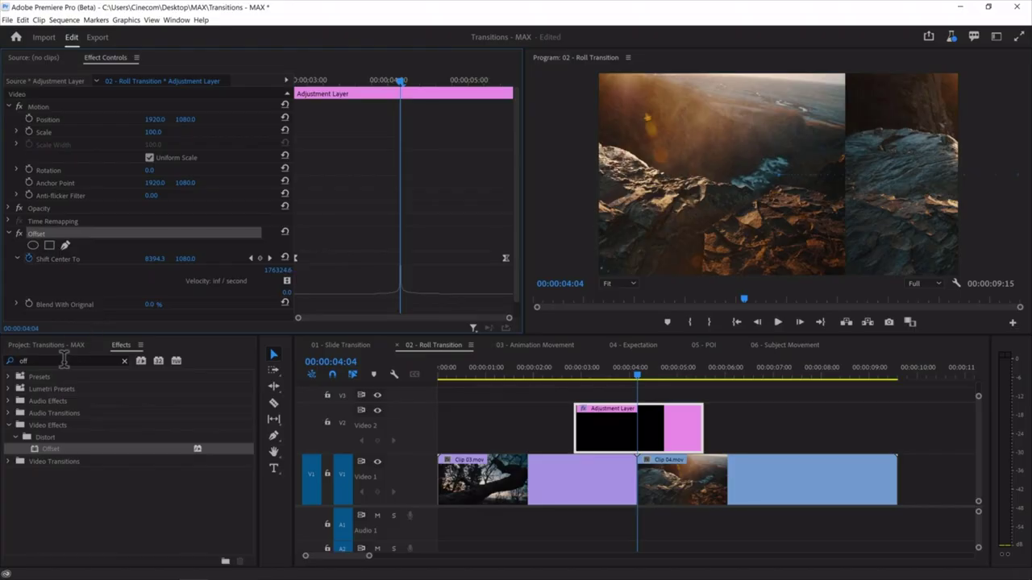
drag(63, 361, 22, 366)
text(direc)
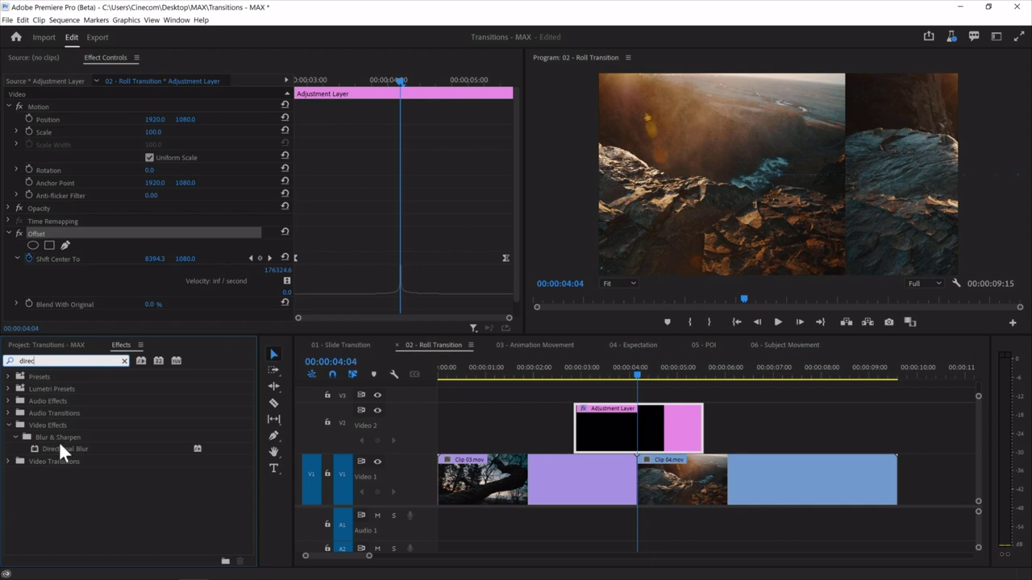
drag(59, 444, 639, 421)
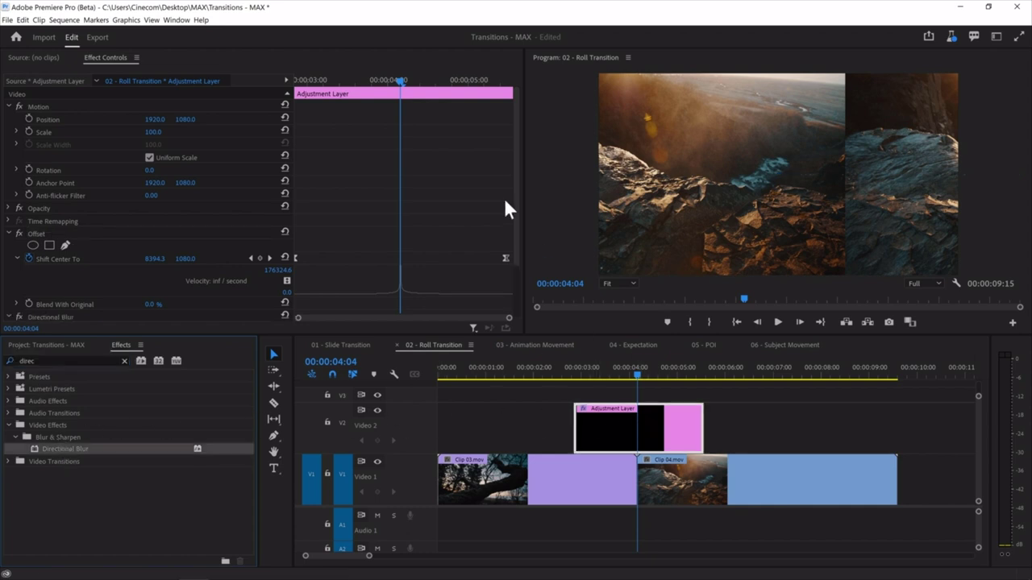
Keyframe the Directional Blur's Blur Length from 0 at 00:00:02:21 to 40 at 00:00:04:04.
drag(515, 169, 516, 230)
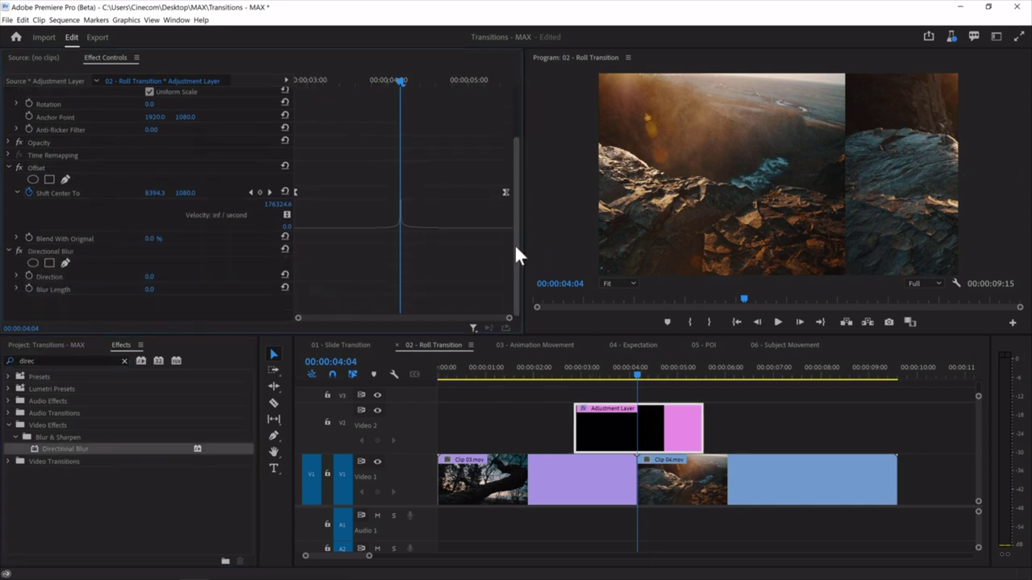
drag(399, 79, 277, 80)
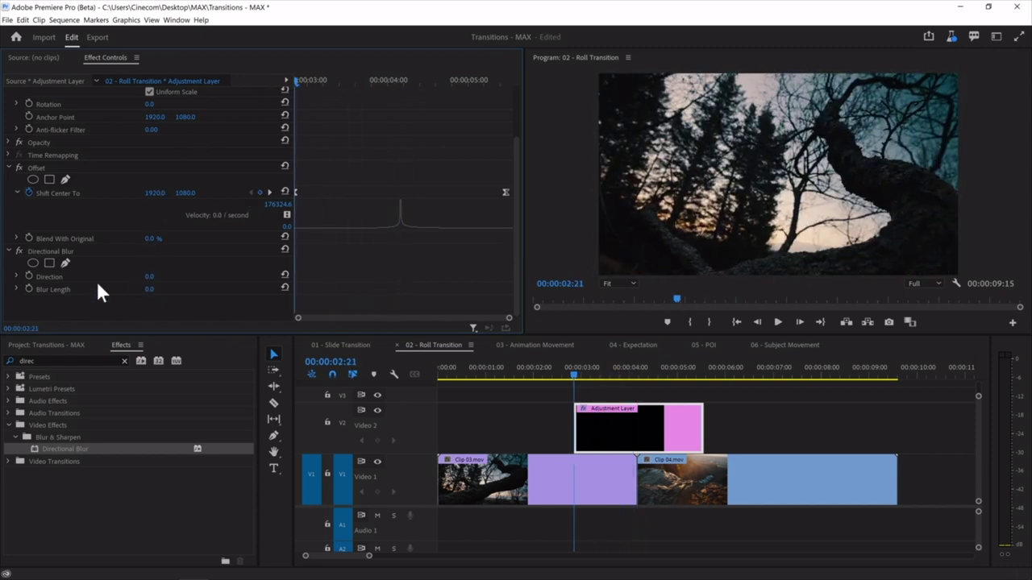
click(30, 289)
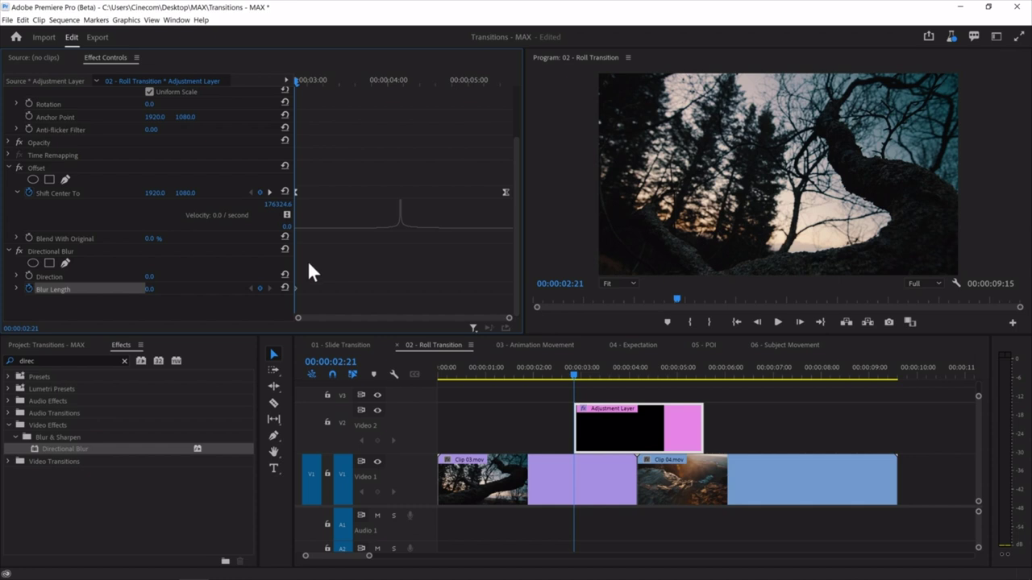
drag(335, 80, 400, 82)
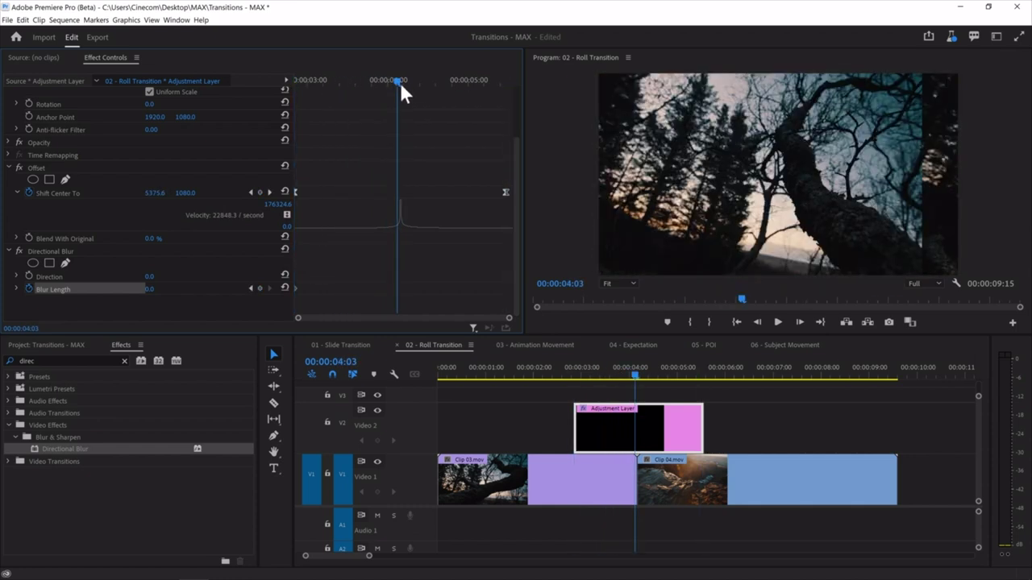
drag(158, 294, 162, 292)
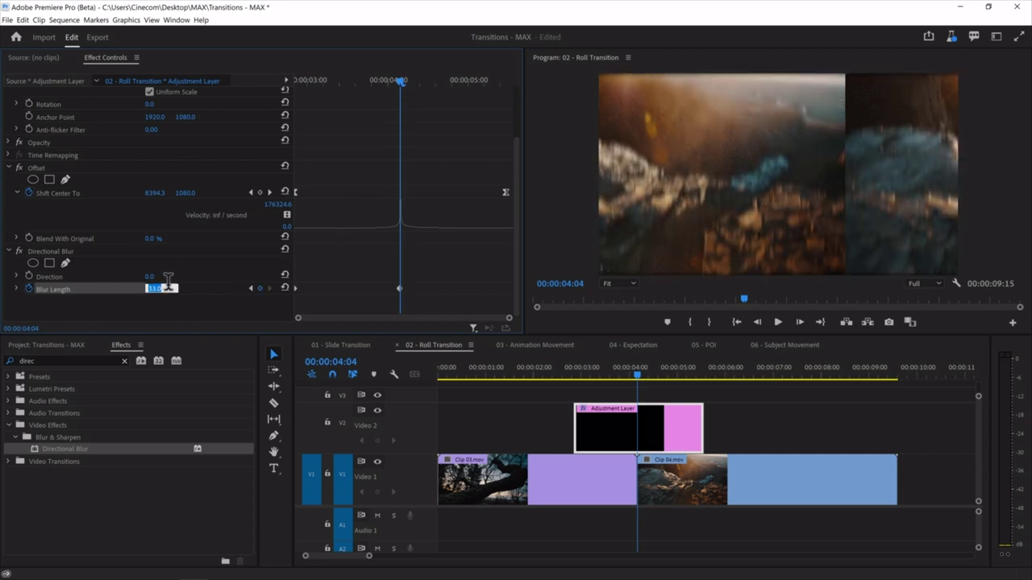
text(40)
key(Return)
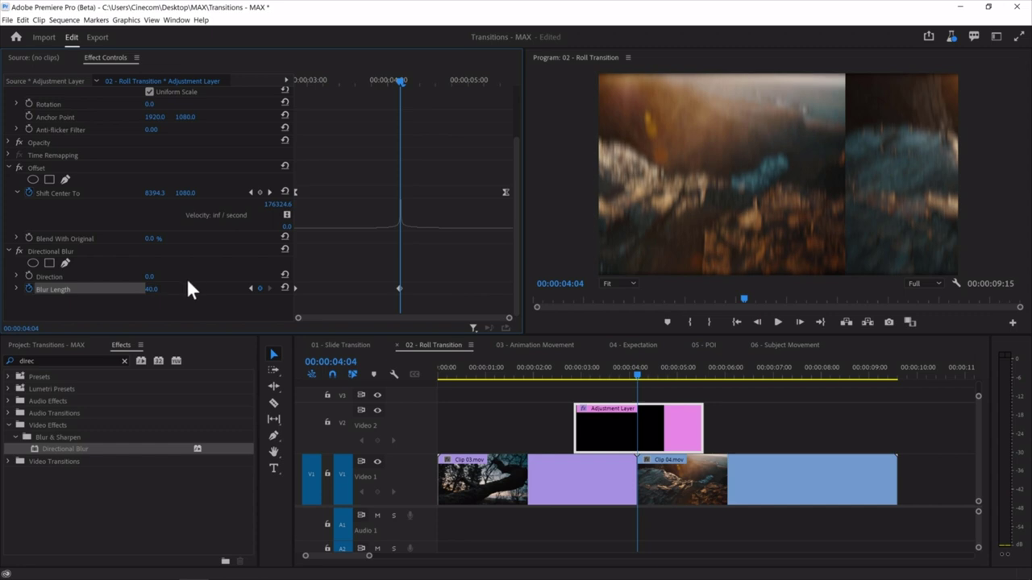
Add a closing Blur Length keyframe of 0 at 00:00:05:12.
drag(435, 80, 506, 82)
click(150, 289)
text(0)
key(Return)
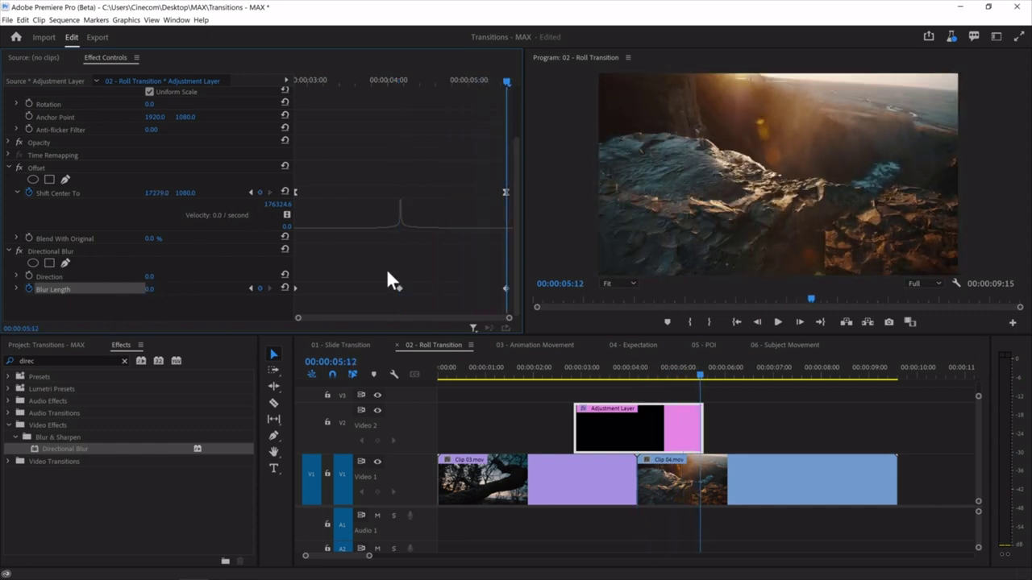
Ease the Directional Blur's first and last Blur Length keyframes so the blur curves smoothly into and out of the middle peak.
click(17, 289)
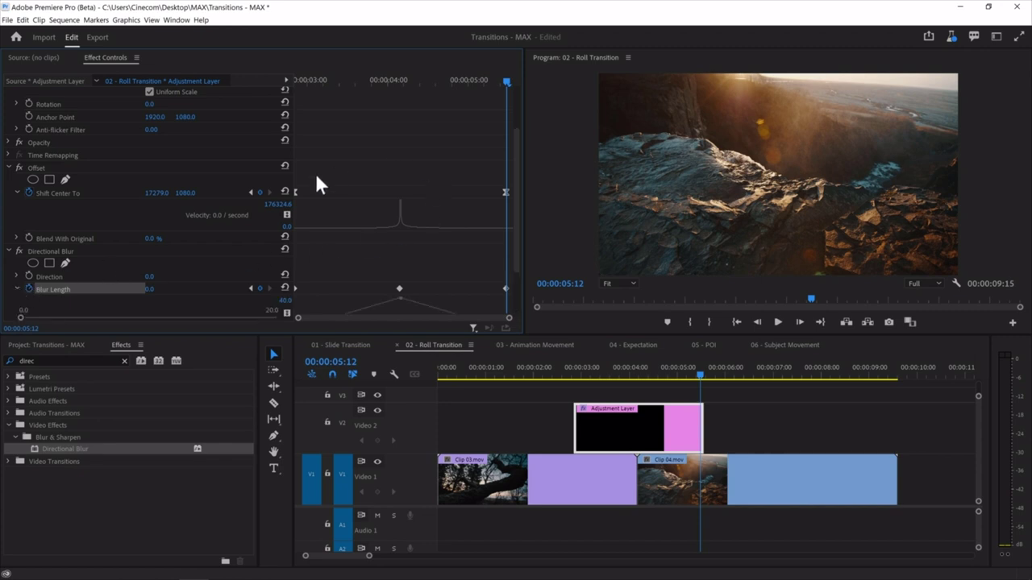
scroll(403, 198, down, 3)
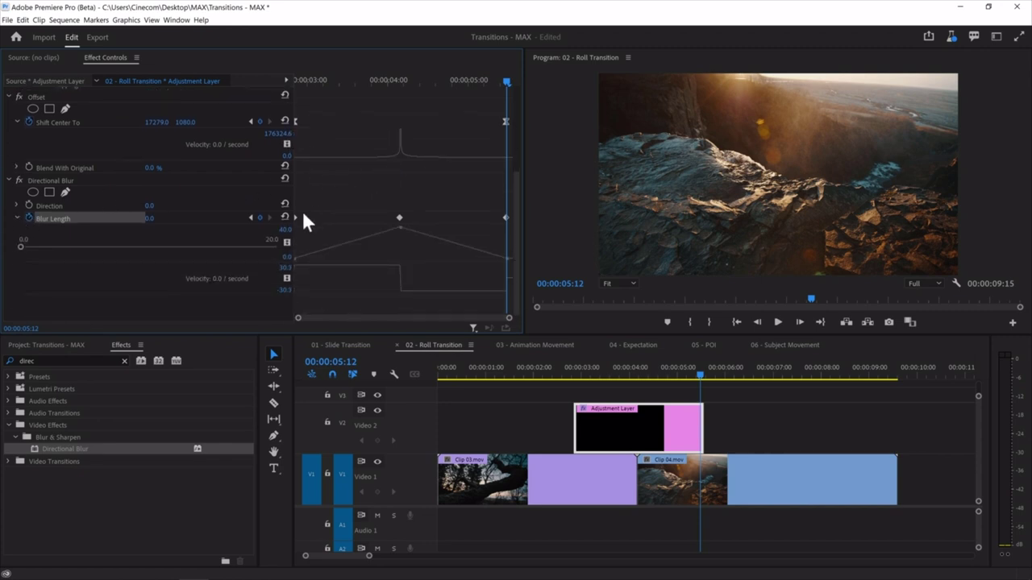
click(295, 217)
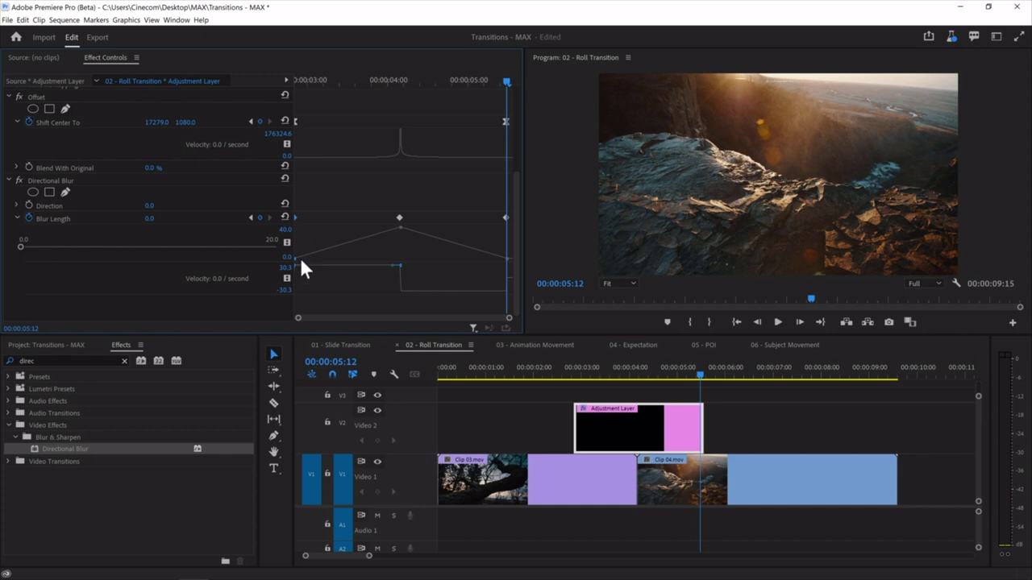
drag(321, 281, 366, 292)
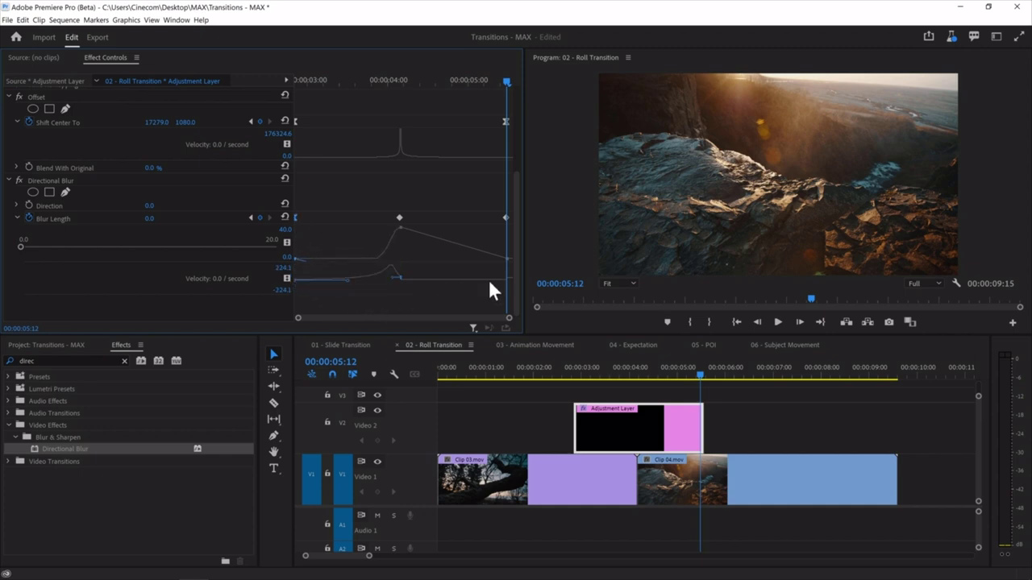
drag(497, 280, 450, 280)
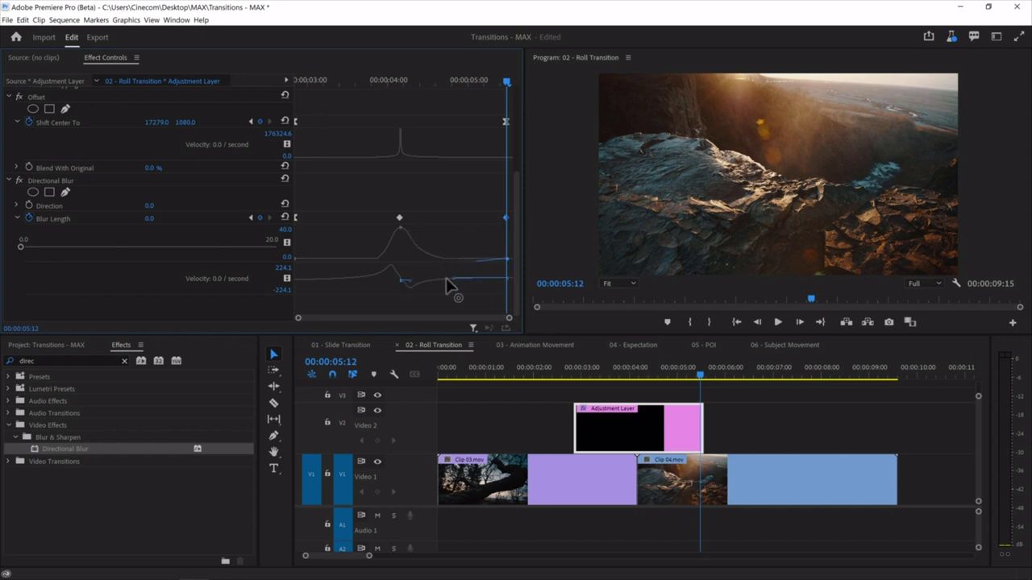
drag(413, 280, 296, 260)
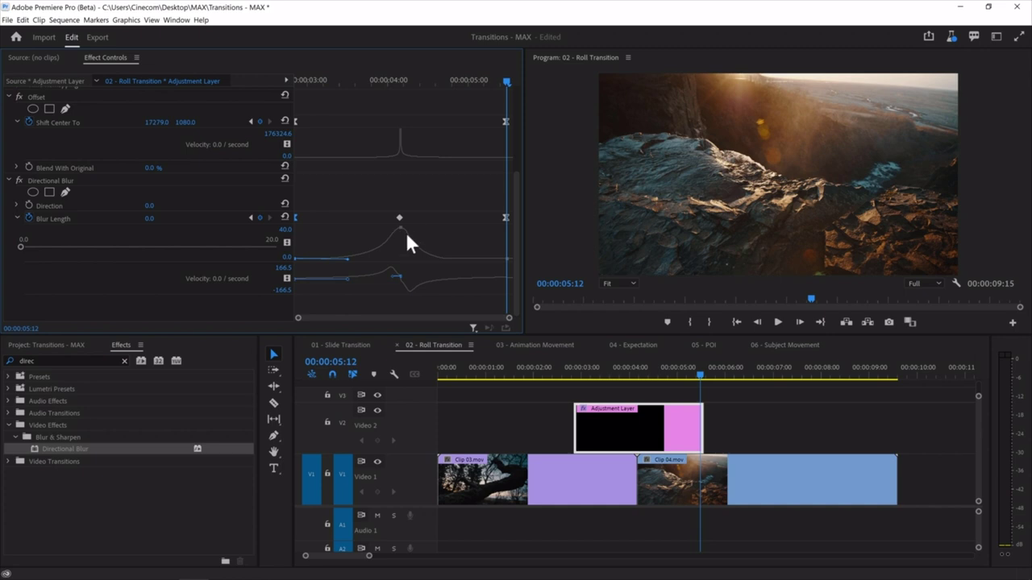
Set the Directional Blur's Direction to 90° with the playhead at 00:00:04:04, and play back the roll transition.
scroll(431, 252, up, 3)
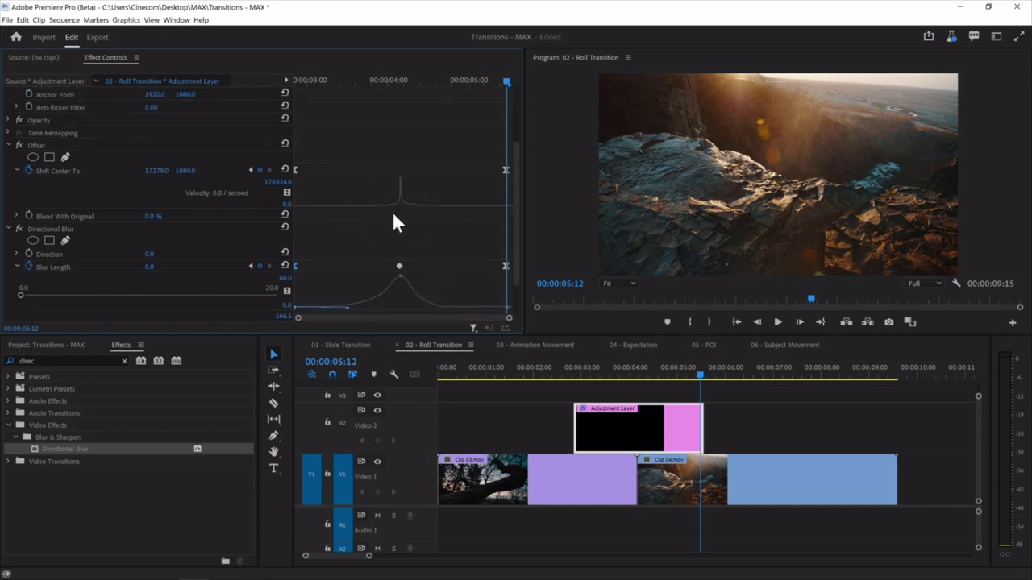
drag(426, 79, 403, 81)
key(Left)
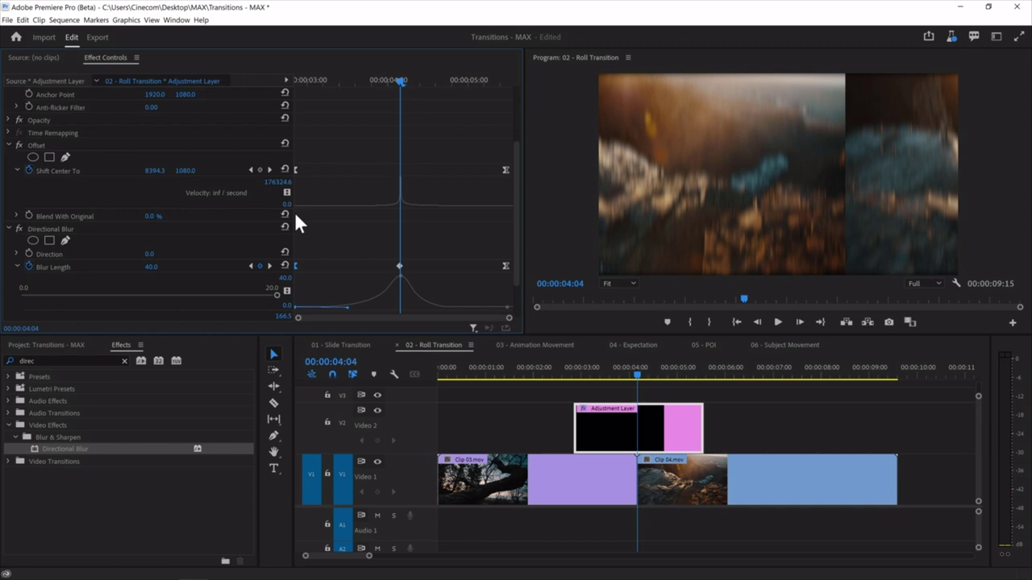
click(148, 254)
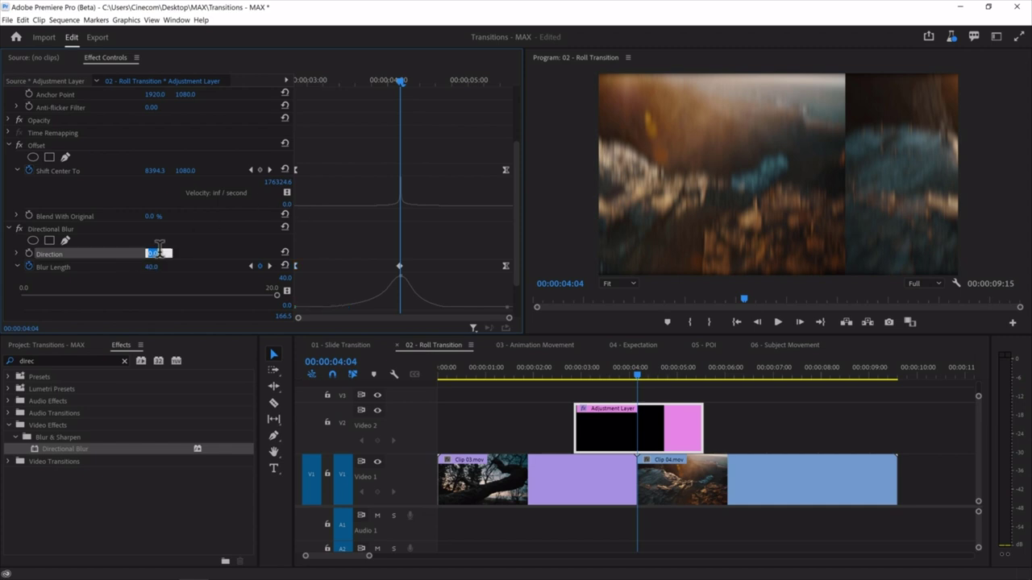
text(90)
key(Return)
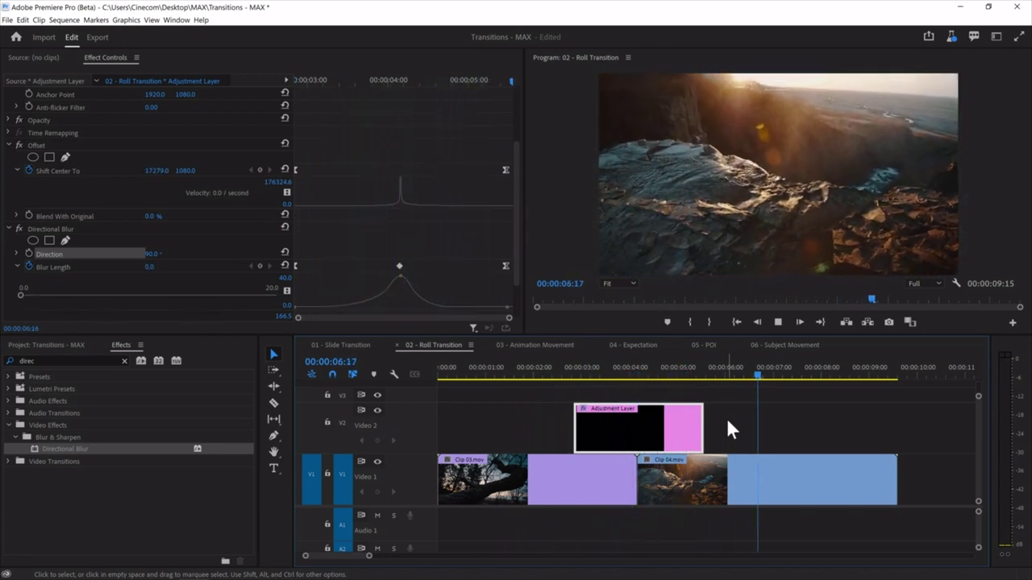
key(space)
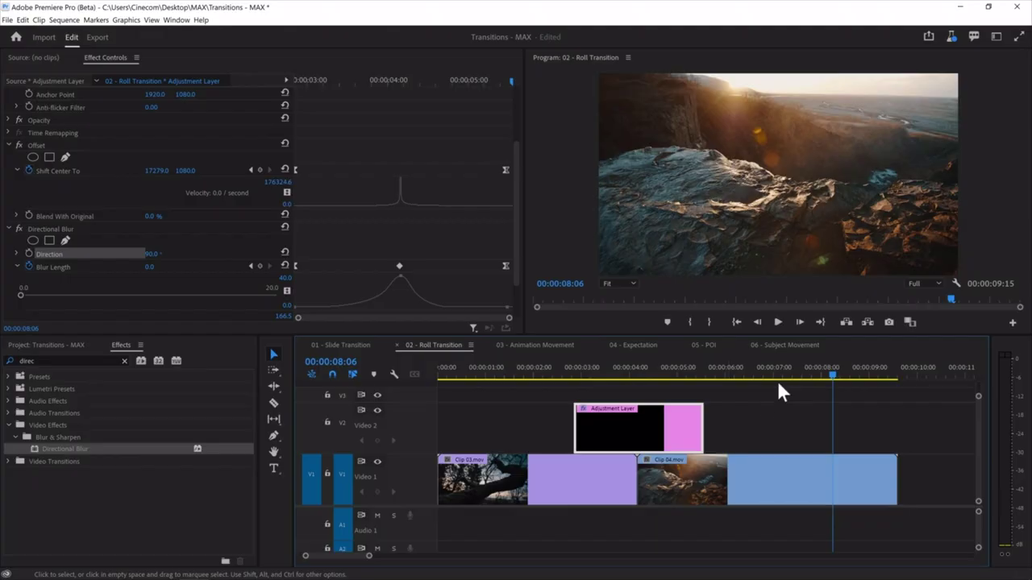
mouse_move(833, 373)
mouse_down()
mouse_move(858, 371)
mouse_move(763, 376)
mouse_move(839, 374)
mouse_up()
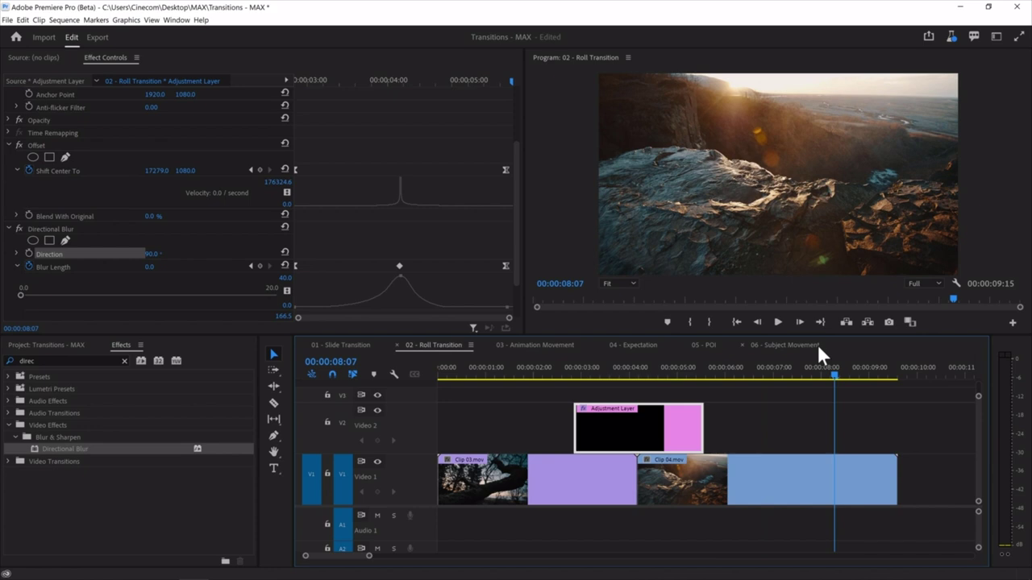
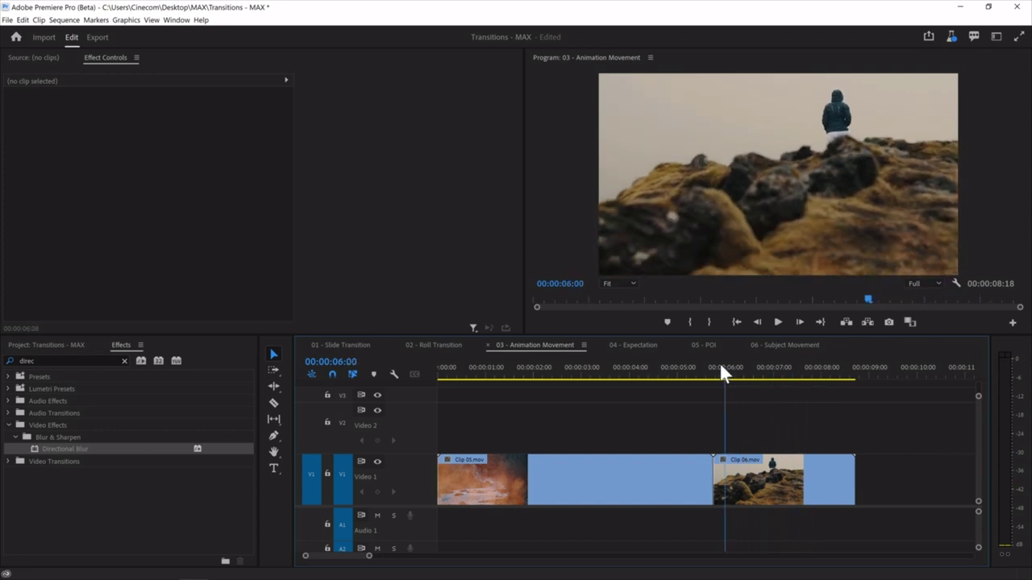
Keyframe Clip 05's Position from its default at 00:00:04:07 to 1920, 1346 at 00:00:05:12 in the 03 - Animation Movement sequence.
click(620, 367)
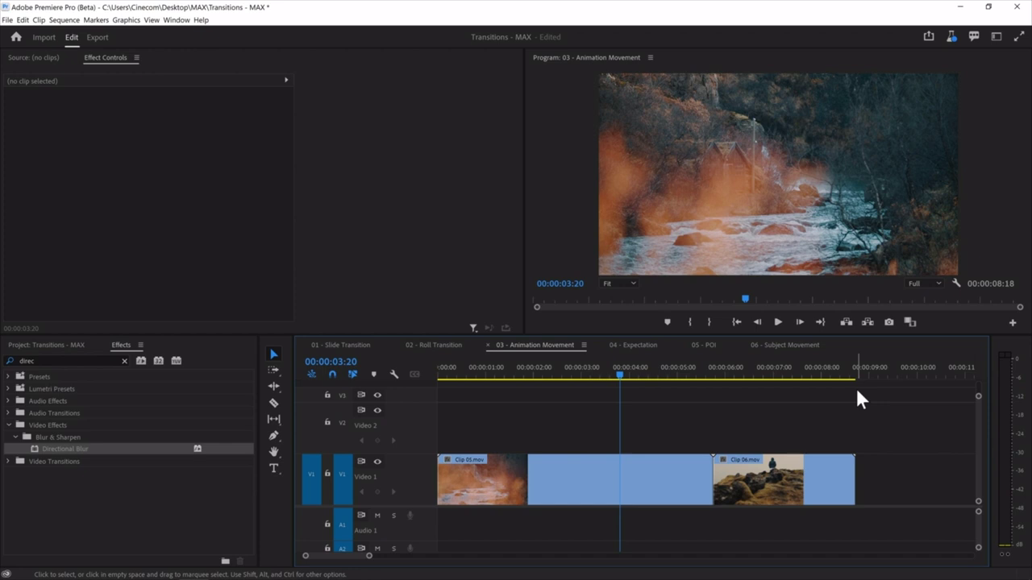
click(624, 469)
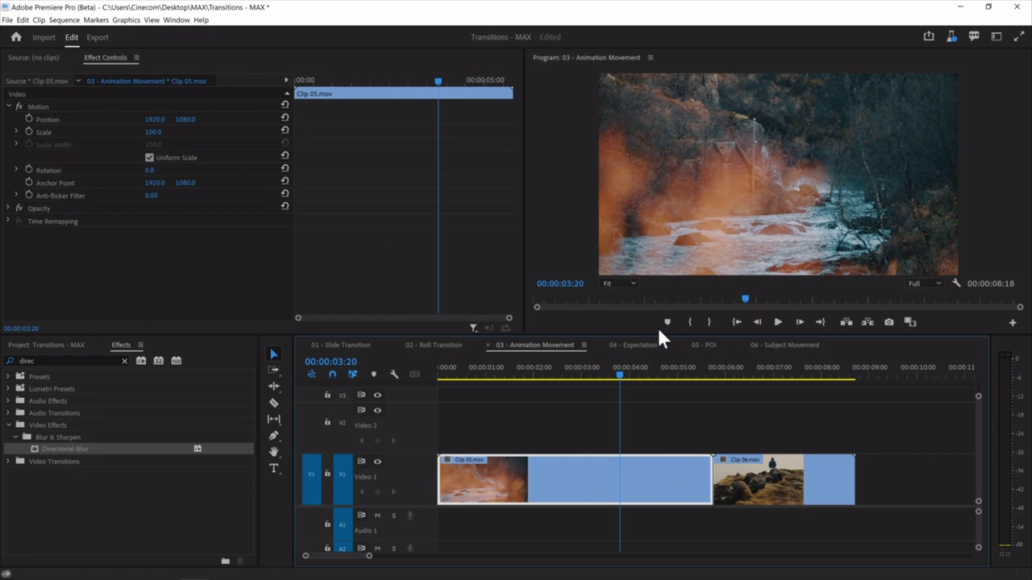
drag(636, 374, 643, 374)
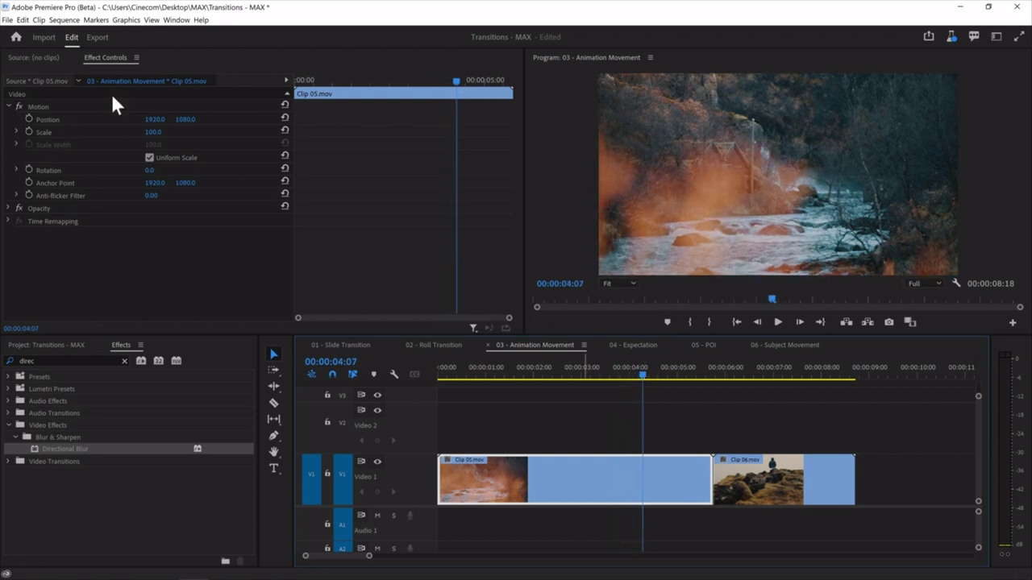
click(29, 118)
drag(461, 82, 502, 81)
drag(191, 129, 378, 129)
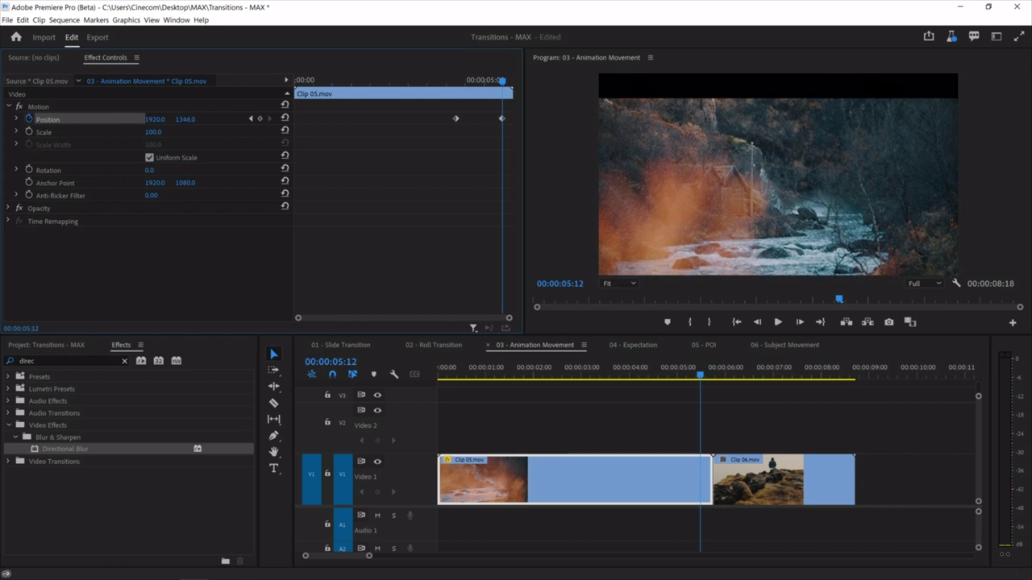
Move Clip 05's last Position keyframe to the end of the clip and ease out of the first one so the movement accelerates.
click(681, 373)
mouse_move(671, 372)
mouse_down()
mouse_move(763, 372)
mouse_move(675, 371)
mouse_up()
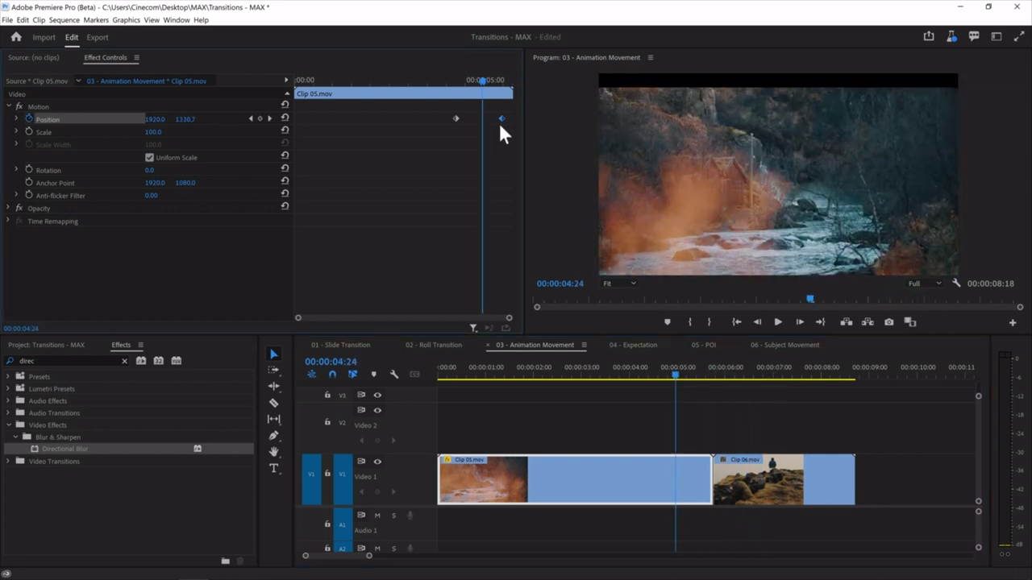
drag(501, 118, 510, 118)
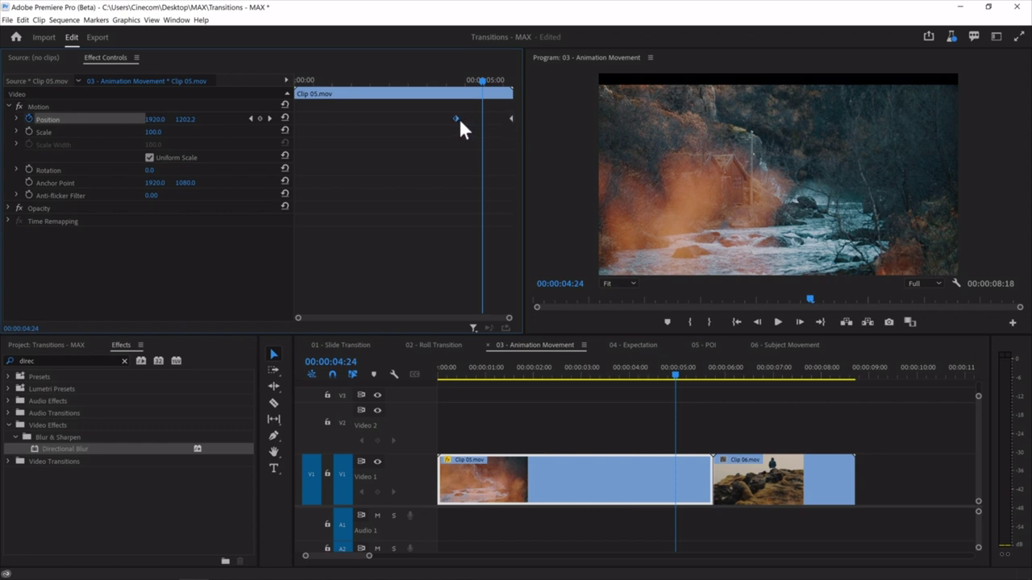
click(17, 119)
drag(458, 153, 504, 156)
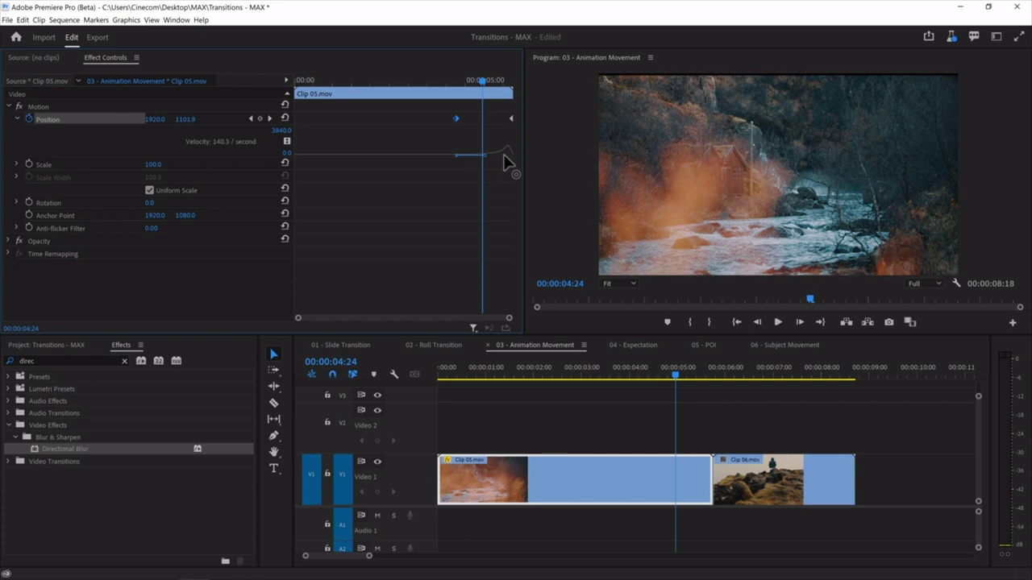
Play the eased movement of Clip 05 across the cut to Clip 06.
drag(482, 81, 459, 87)
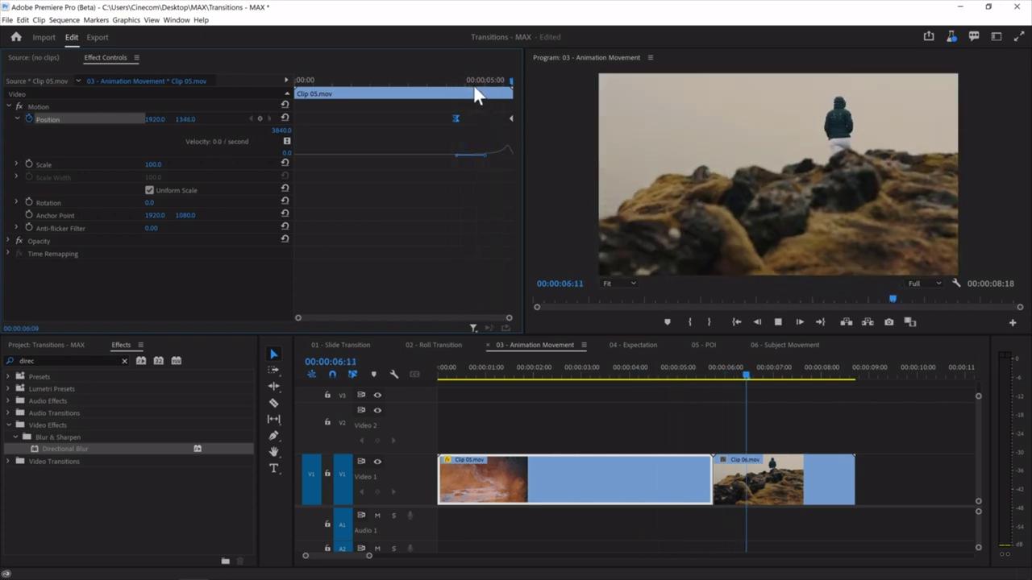
key(space)
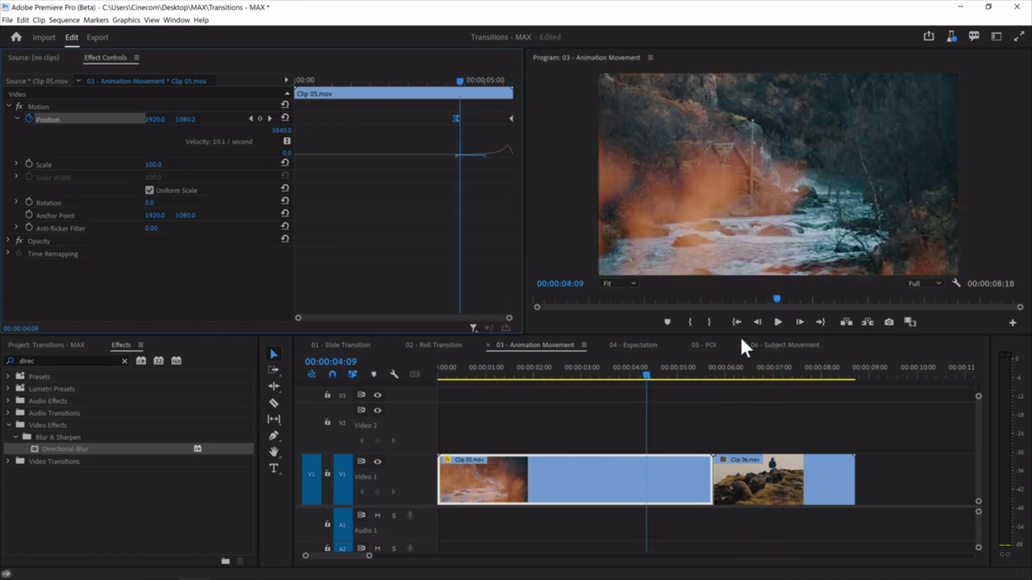
key(space)
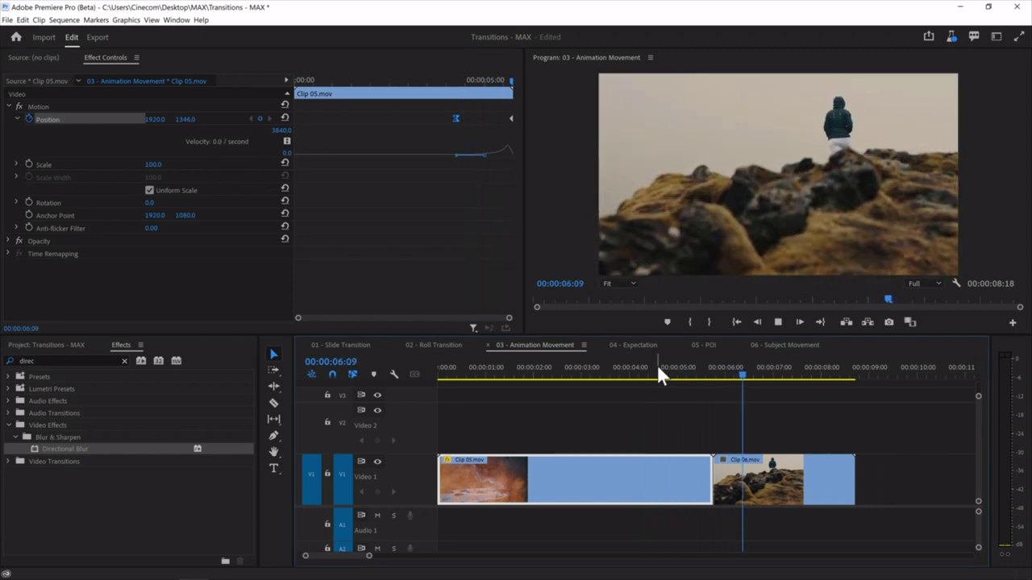
Scale Clip 05 up to 121.3 at 00:00:05:15 to cover the black edge above the shifted image.
drag(657, 367, 705, 359)
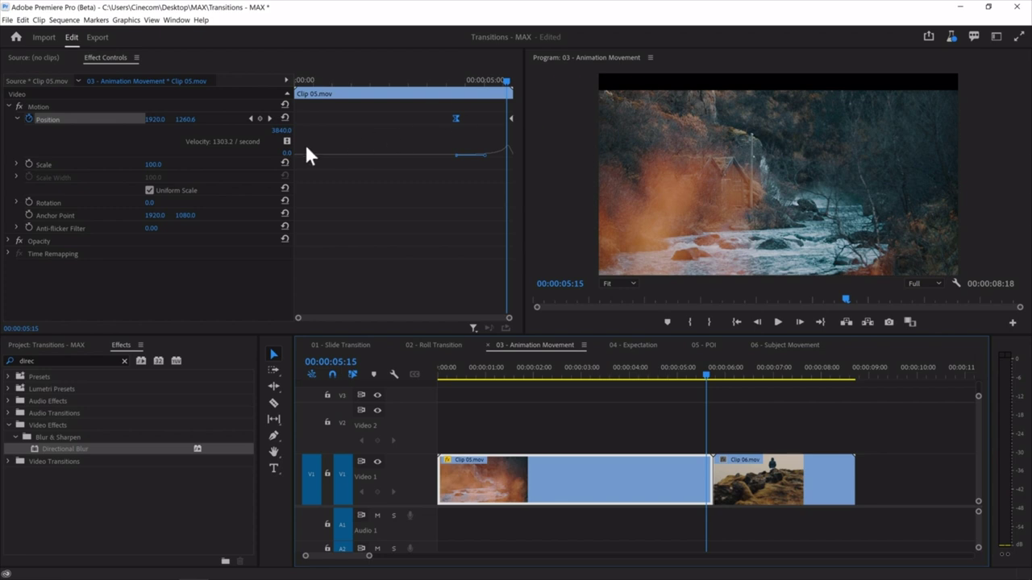
click(153, 165)
drag(153, 165, 171, 164)
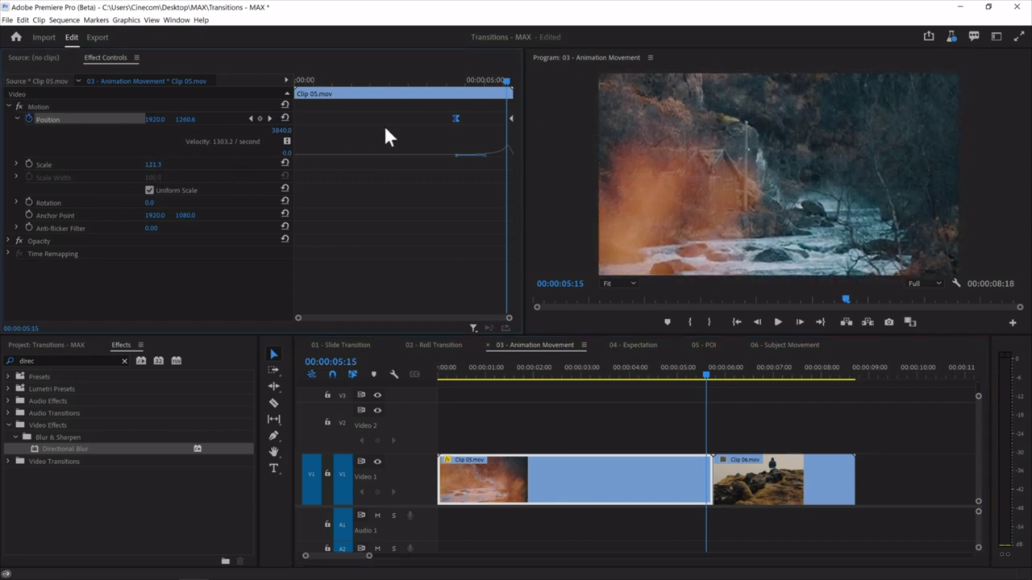
Play the 03 - Animation Movement sequence from its start and check the frame at 00:00:05:14, just before the cut.
drag(509, 80, 386, 81)
click(710, 403)
key(Home)
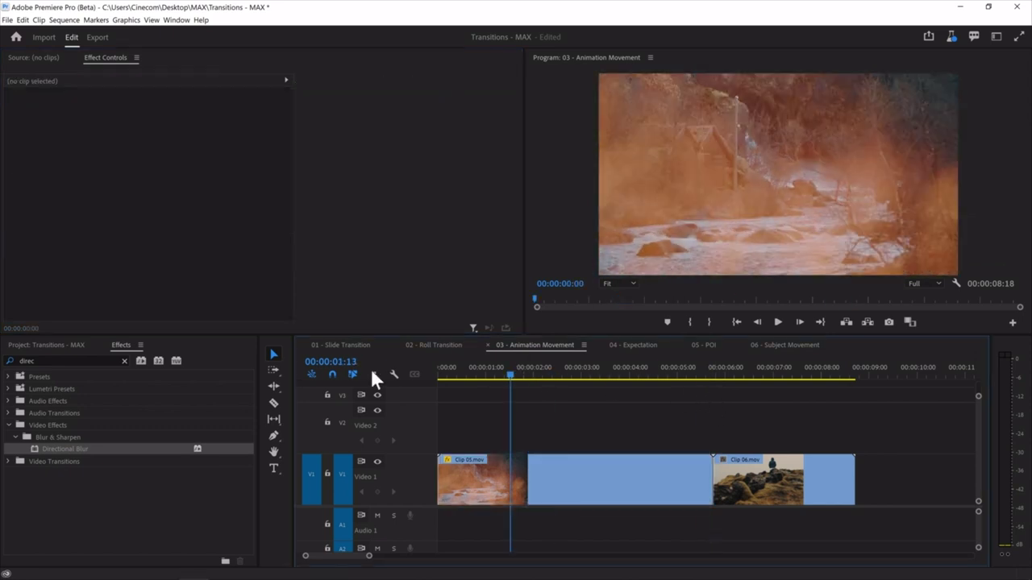
key(space)
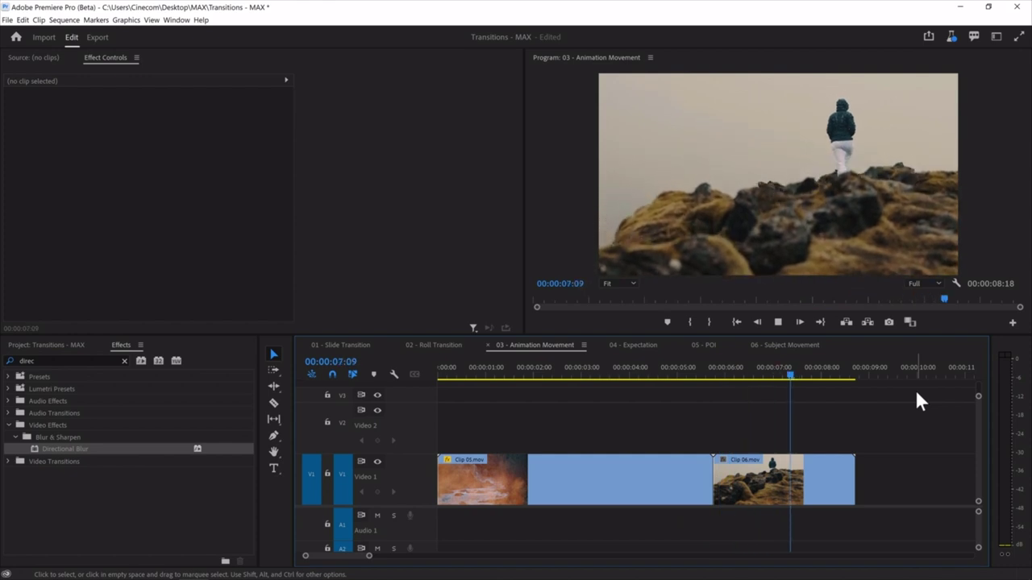
key(space)
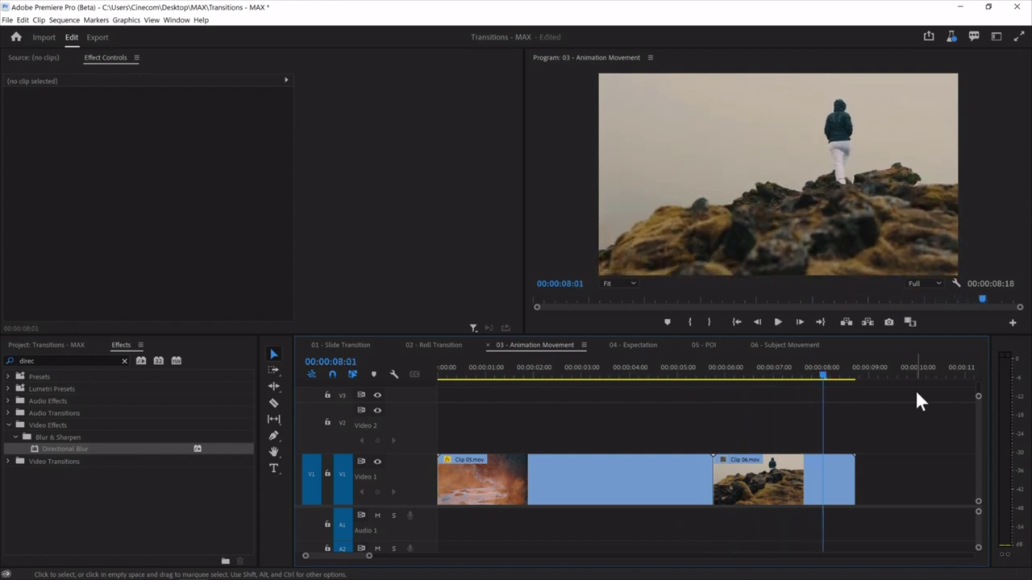
click(703, 373)
key(Right)
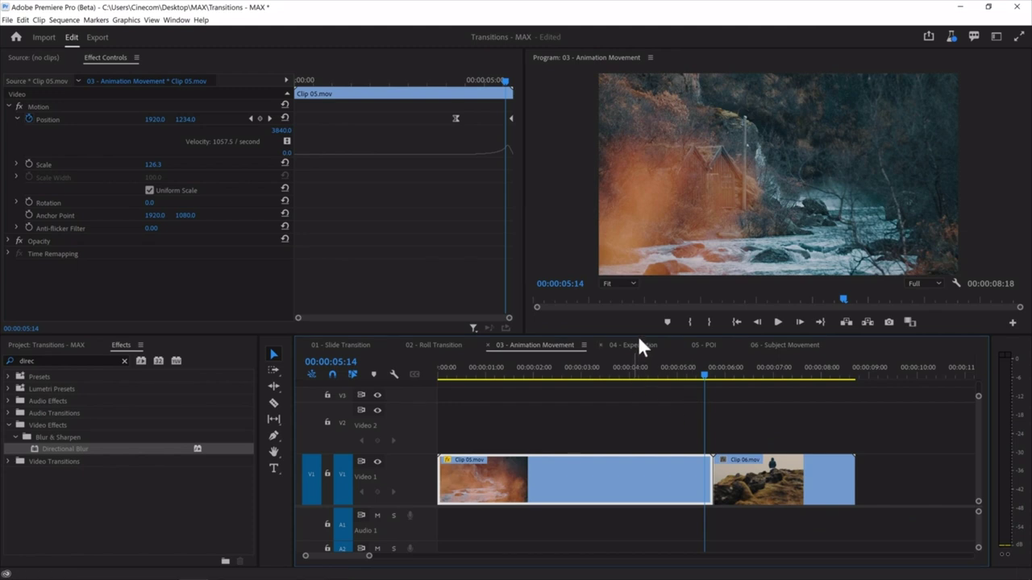
Open the 04 - Expectation sequence, play it, and examine how the water moves through Clip 07 and Clip 08.
click(638, 347)
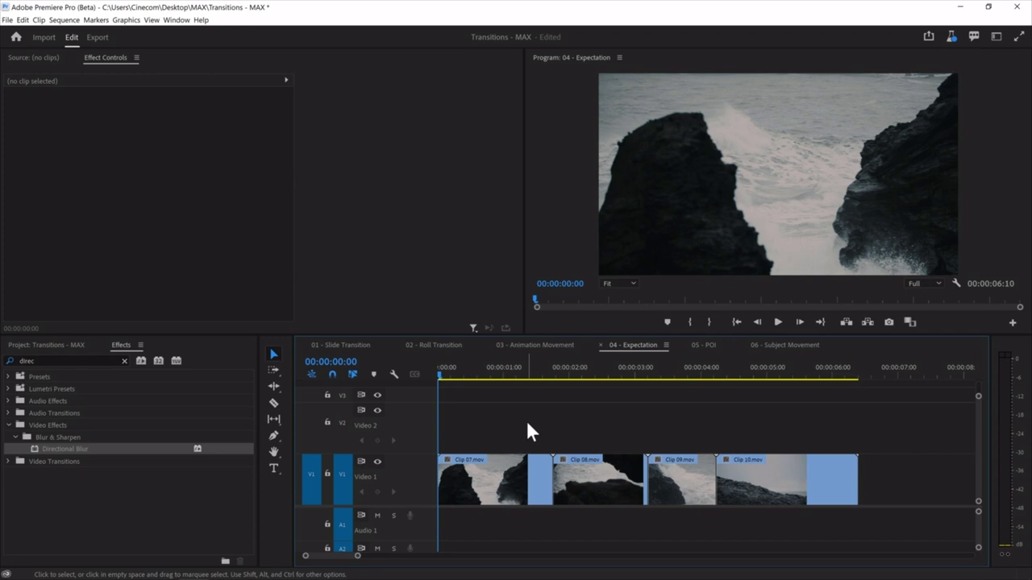
key(space)
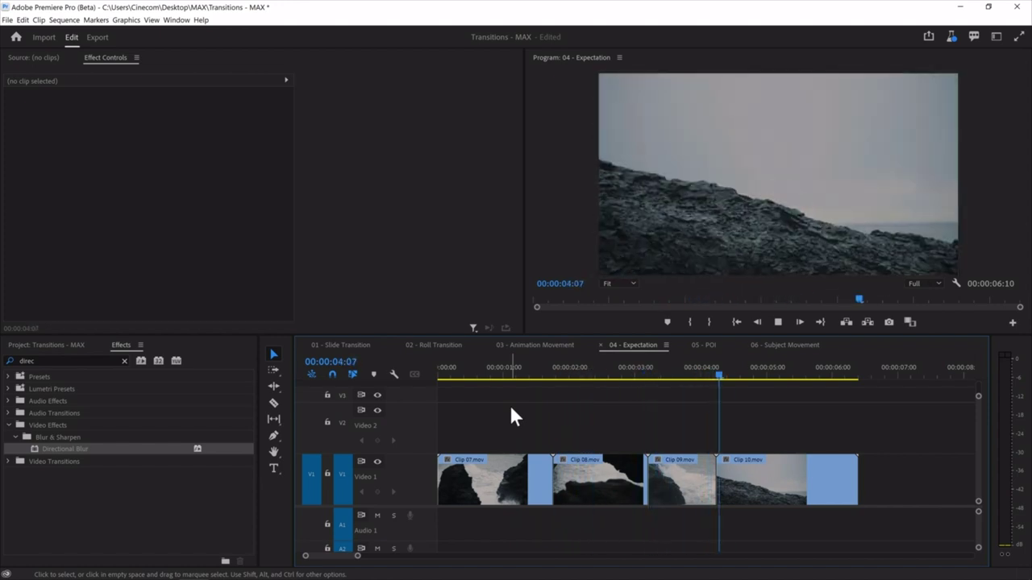
click(481, 373)
drag(483, 372, 516, 371)
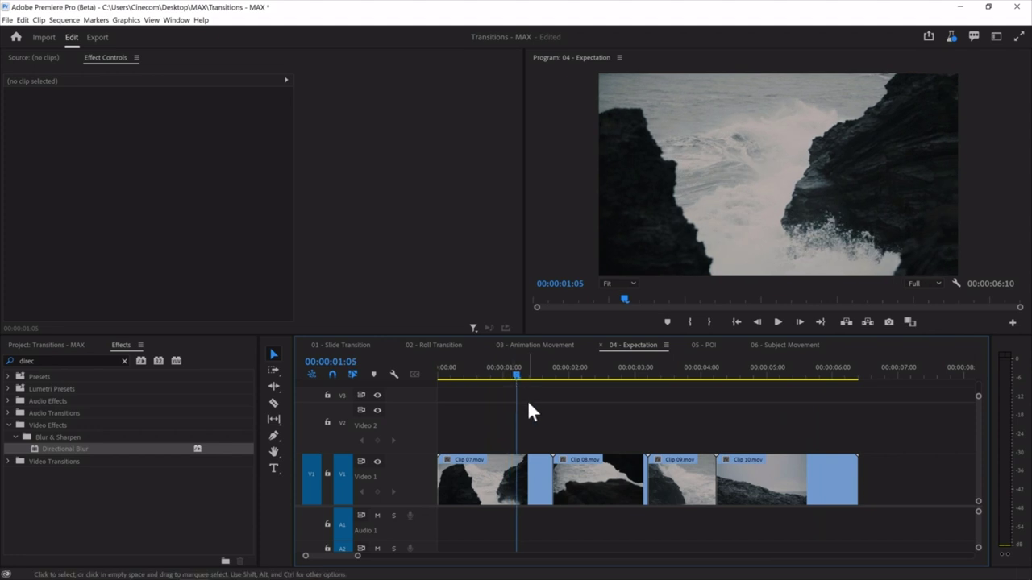
drag(529, 373, 616, 363)
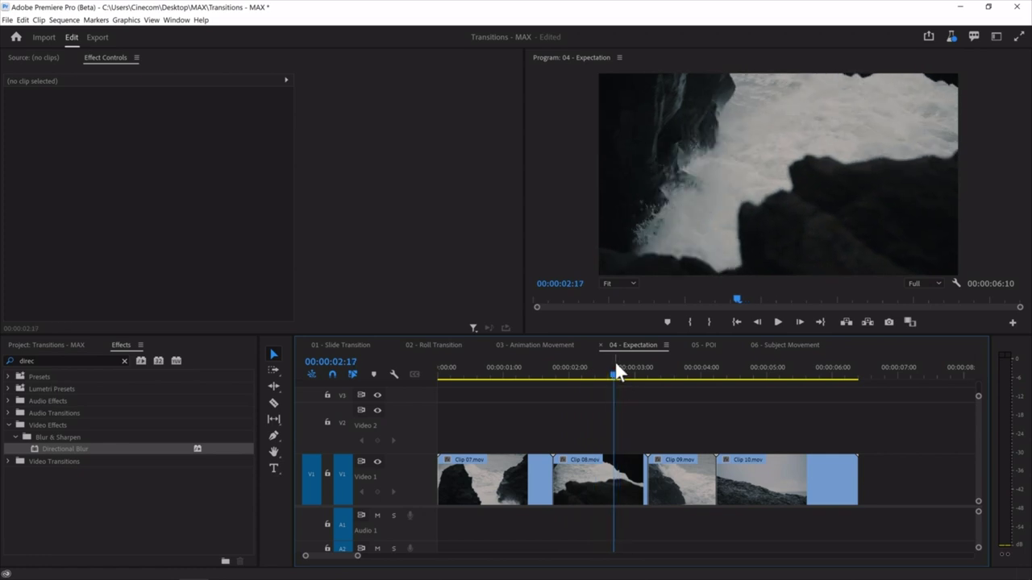
Trim the end of Clip 07 back to 00:00:01:11 and check its closing frames.
drag(616, 371, 533, 376)
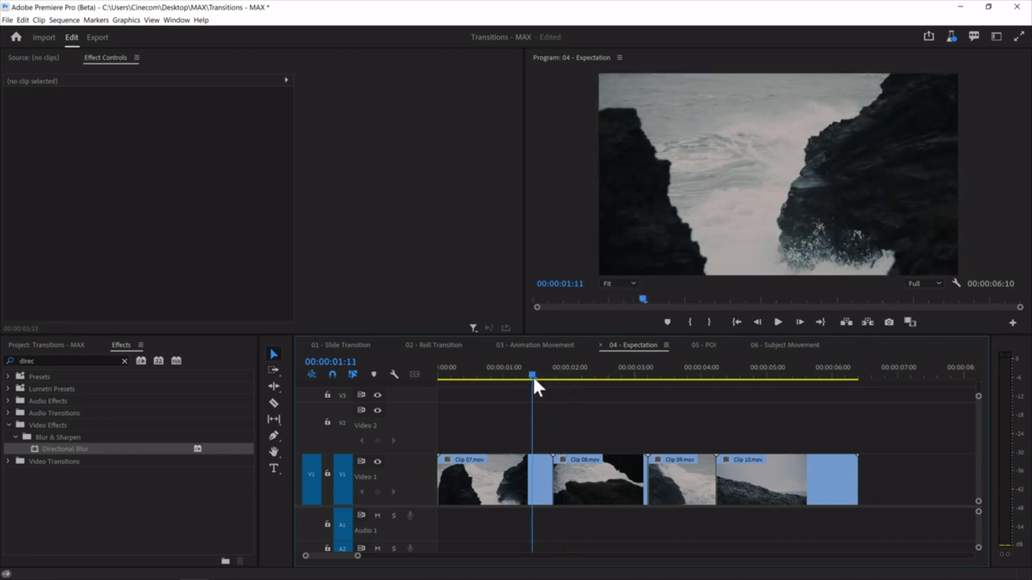
drag(548, 477, 531, 477)
click(525, 373)
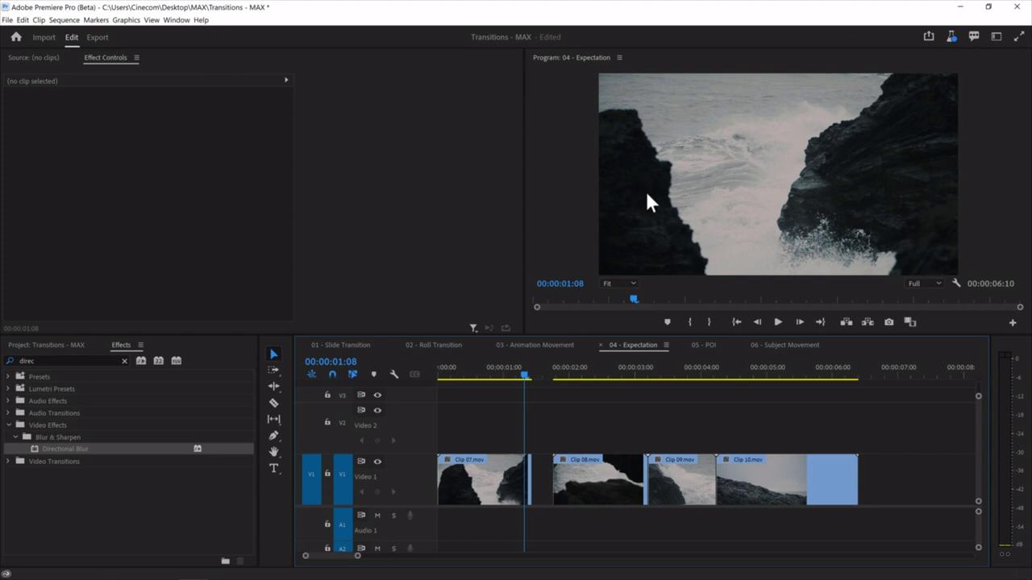
Move Clip 08 directly against the end of Clip 07 and play across the cut.
drag(611, 479, 580, 480)
drag(528, 373, 462, 379)
key(space)
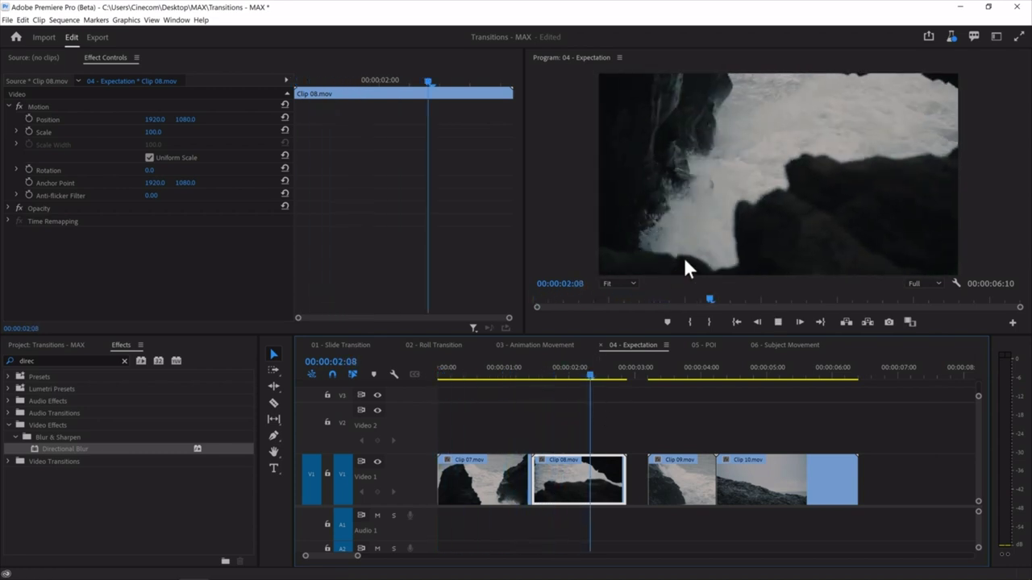
Scrub through Clip 07 and Clip 08 to compare the direction of the water's movement on both sides of the cut.
click(520, 370)
drag(520, 373, 568, 381)
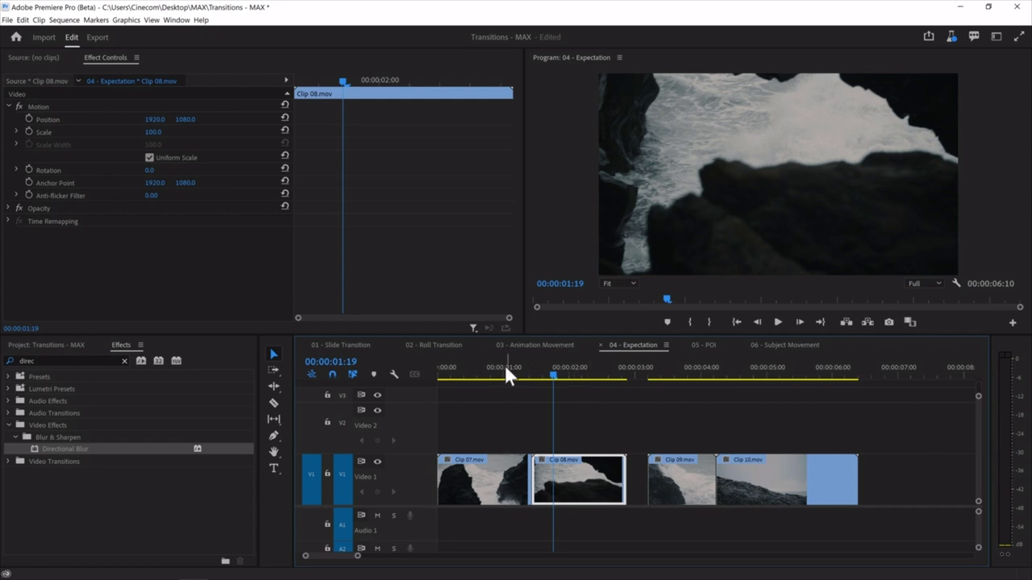
click(449, 377)
drag(455, 386, 466, 387)
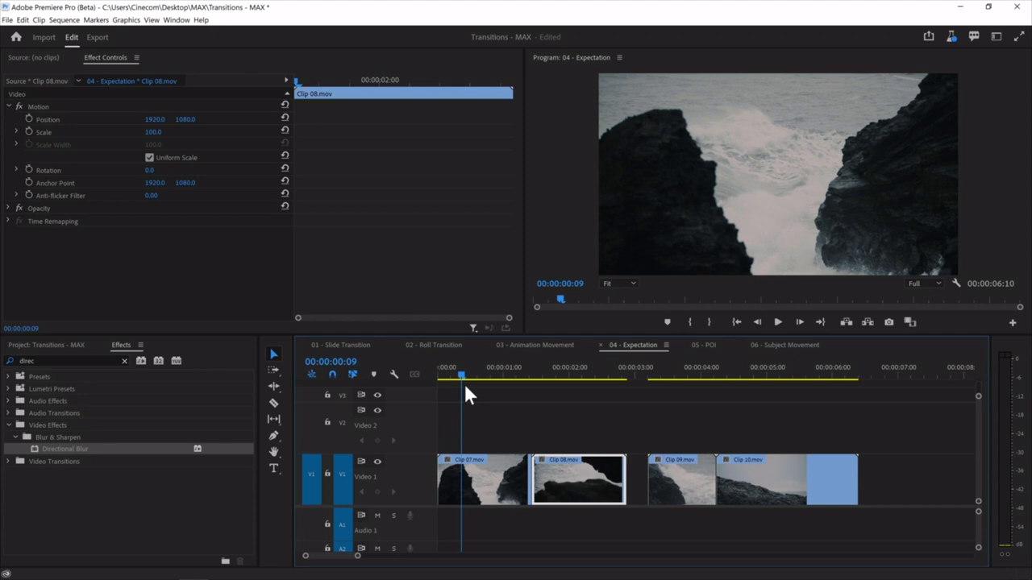
click(463, 381)
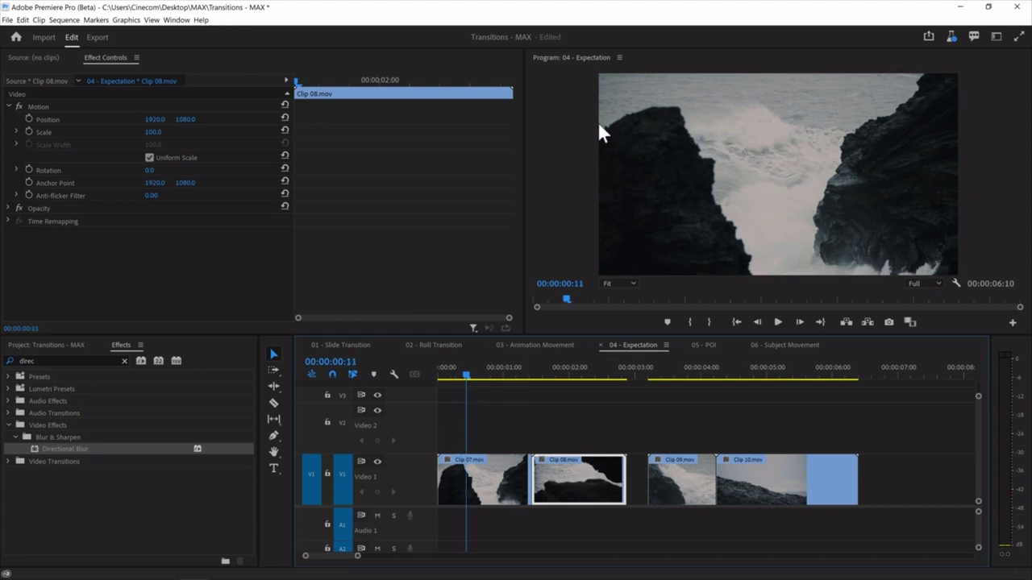
drag(474, 375, 577, 385)
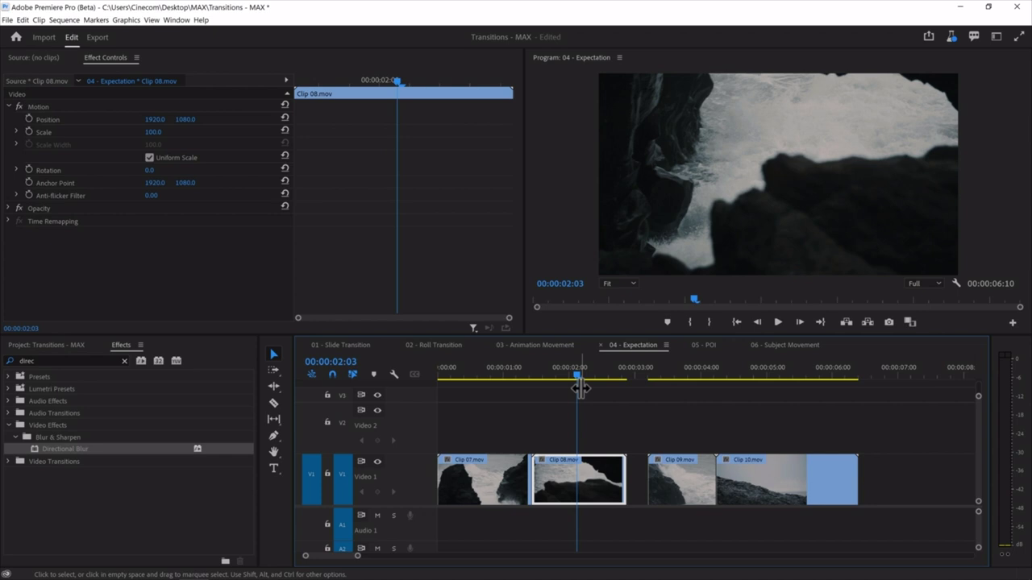
Apply the Horizontal Flip effect to Clip 07 and play the sequence from its start to check the cut.
double_click(36, 360)
text(flip)
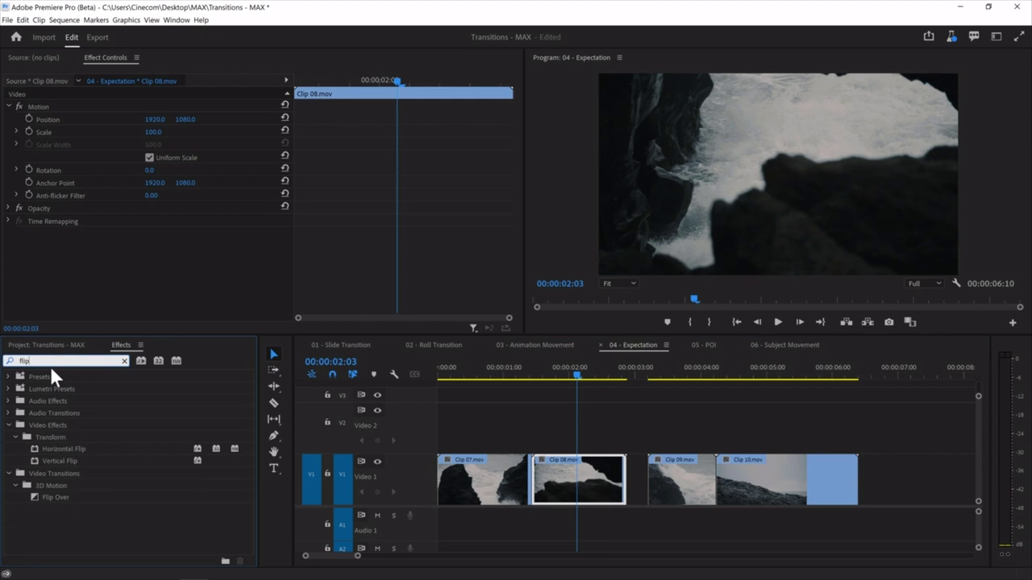
drag(56, 448, 485, 474)
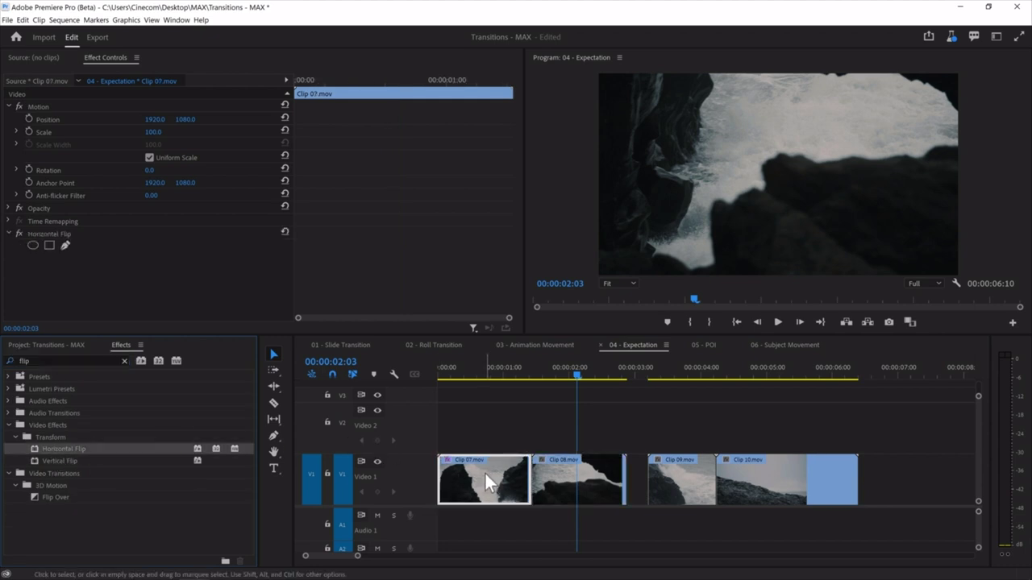
drag(483, 368, 433, 369)
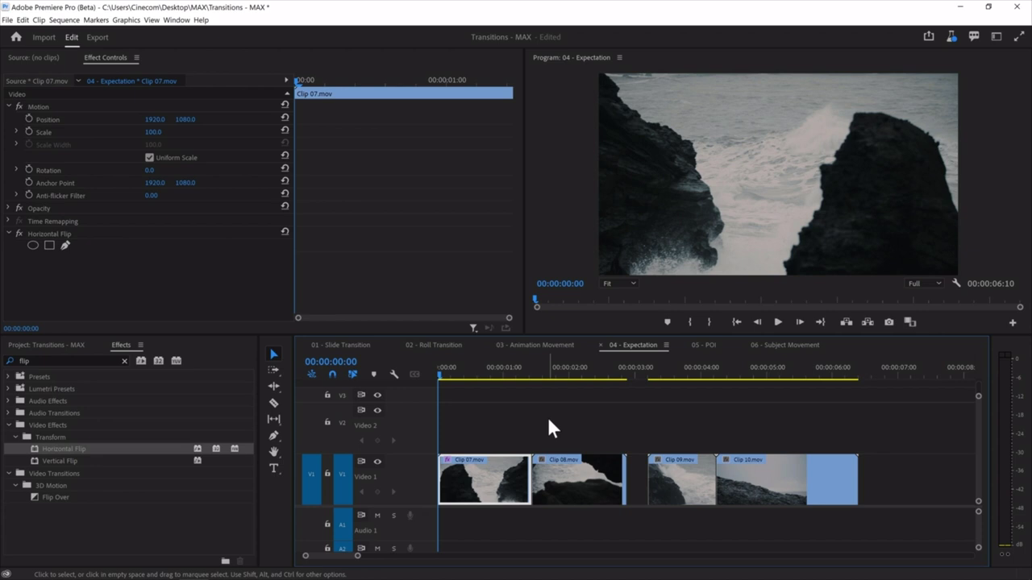
key(space)
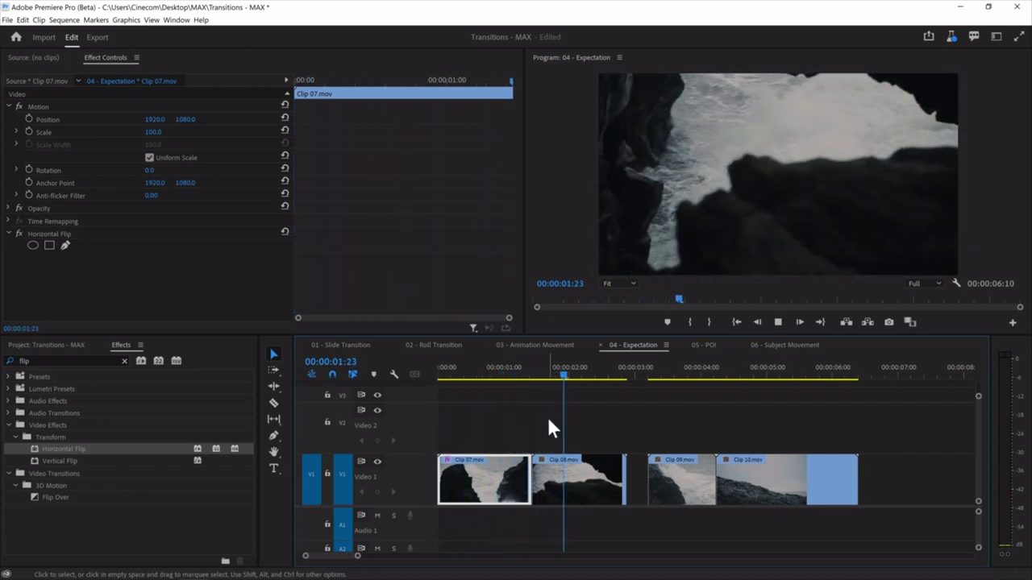
key(space)
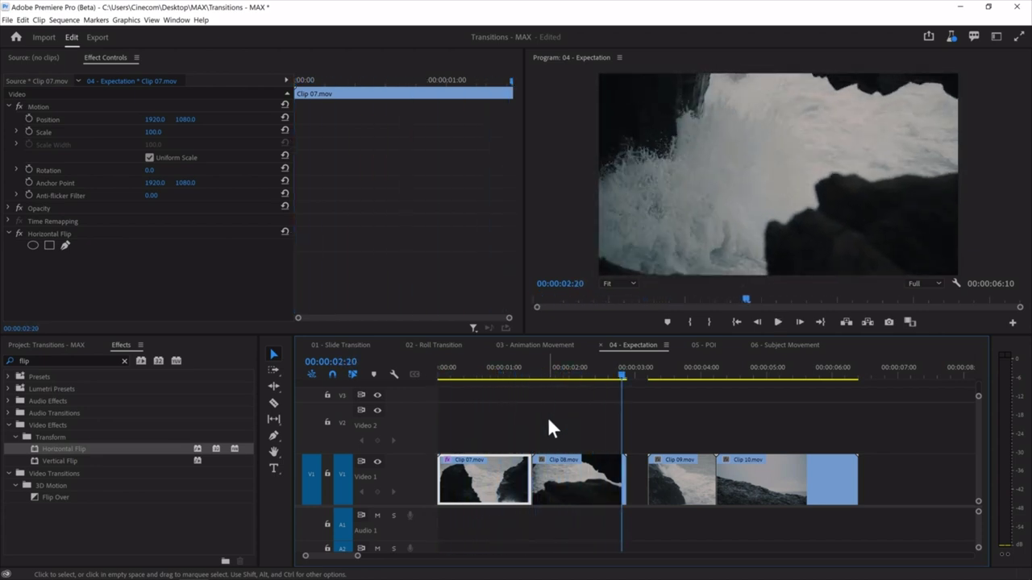
Check the closing frames of Clip 08, place Clip 09 directly after it, and scrub across the cut.
click(615, 368)
drag(616, 373, 625, 371)
drag(662, 477, 647, 472)
drag(623, 378, 653, 377)
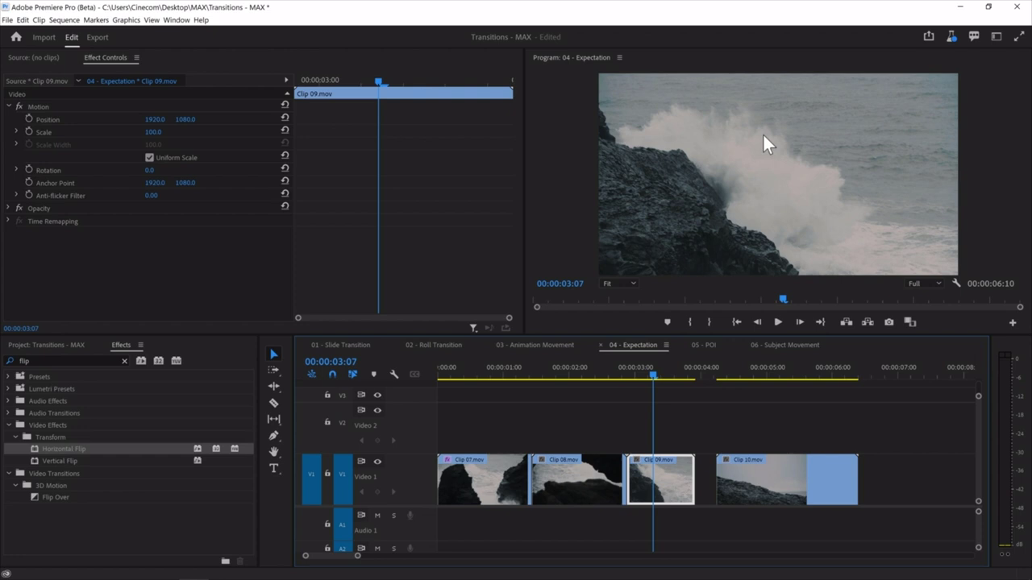
Move Clip 10 directly against the end of Clip 09 and scrub through its wave splash.
drag(744, 453, 726, 484)
click(700, 376)
drag(702, 382, 757, 382)
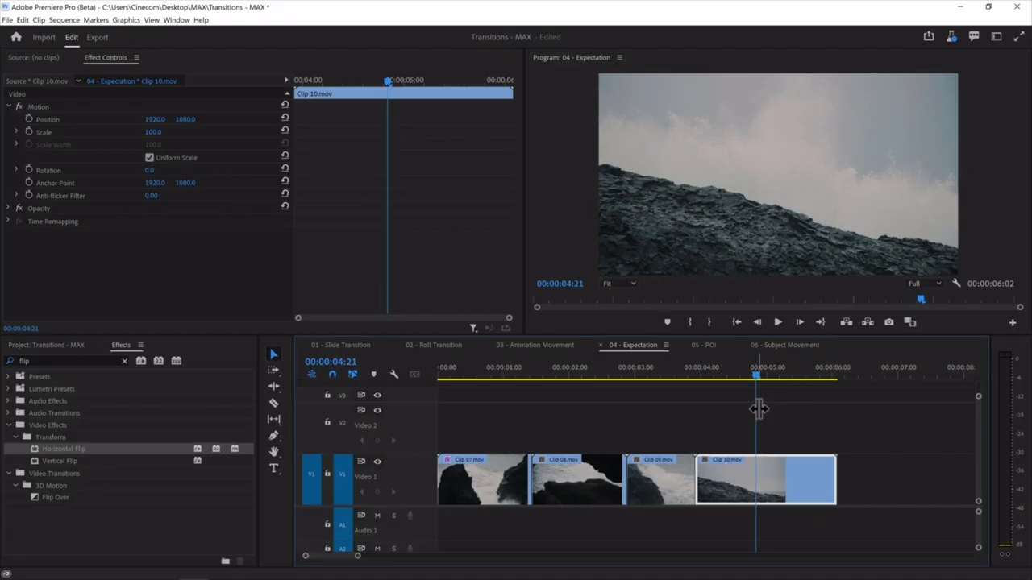
Compare the splash across the Clip 09 cut and ripple-trim the start of Clip 10 so it opens with the wave already rising.
click(676, 375)
mouse_move(676, 373)
mouse_down()
mouse_move(700, 384)
mouse_move(677, 382)
mouse_up()
key(Right)
key(Right)
key(Right)
key(Right)
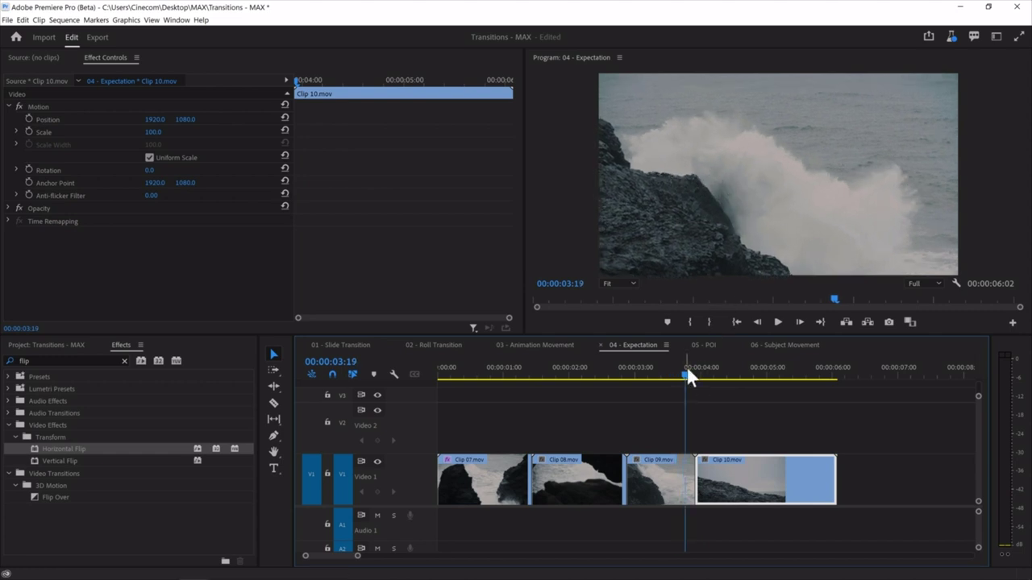
drag(685, 368, 704, 368)
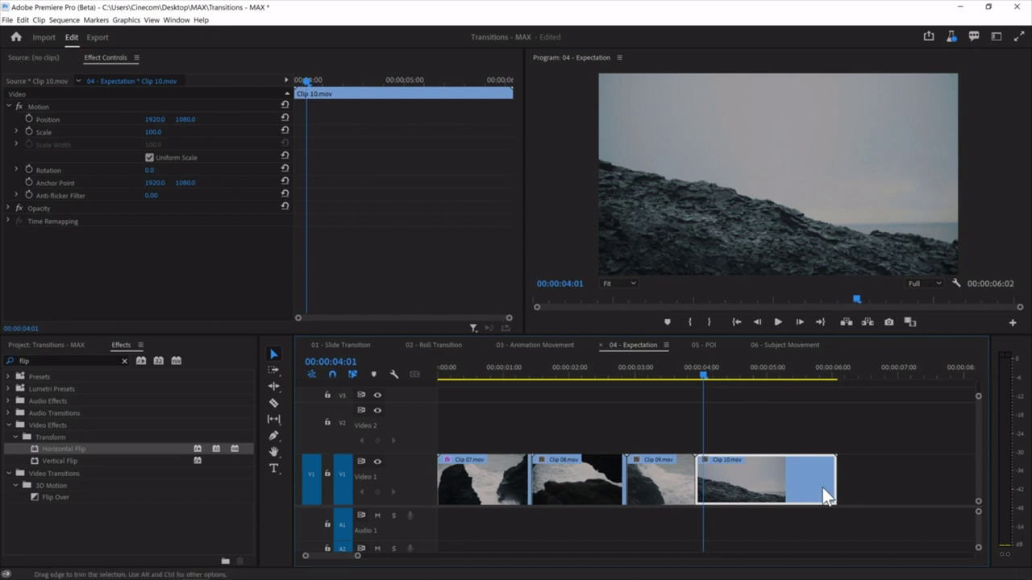
drag(707, 375, 723, 372)
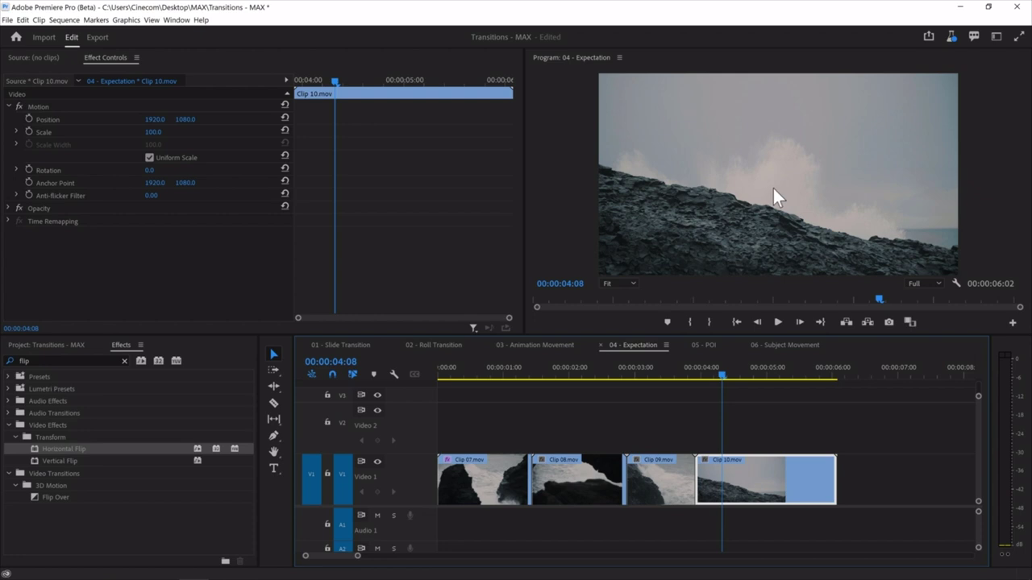
drag(699, 480, 727, 484)
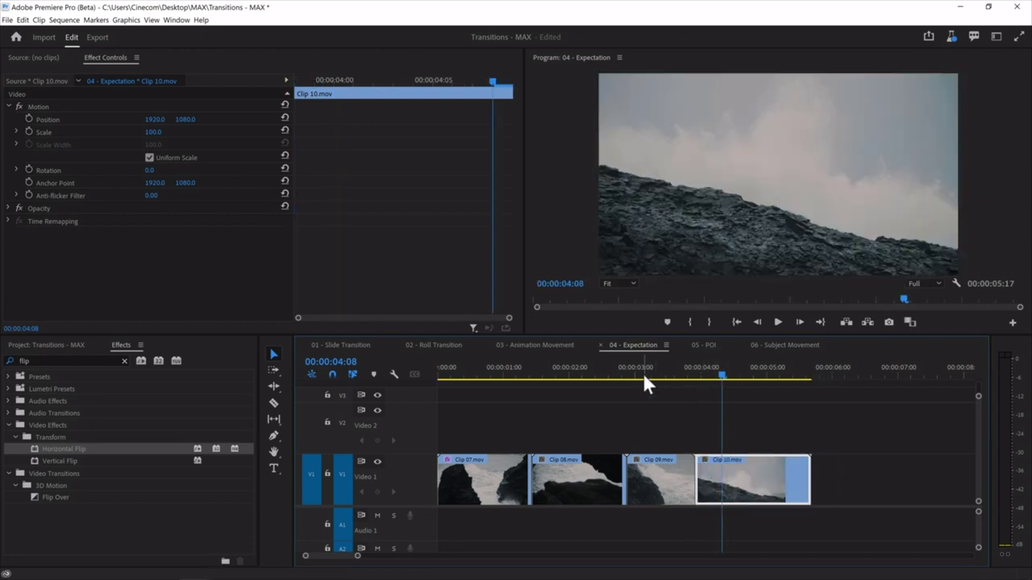
Play from Clip 09, replay the whole 04 - Expectation sequence from the start, and review its cuts.
click(643, 373)
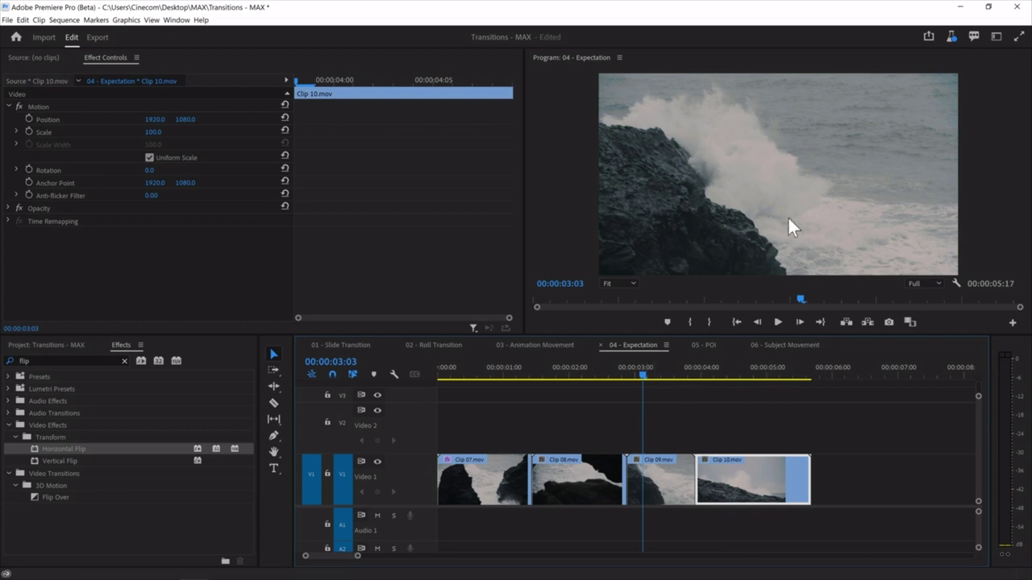
key(space)
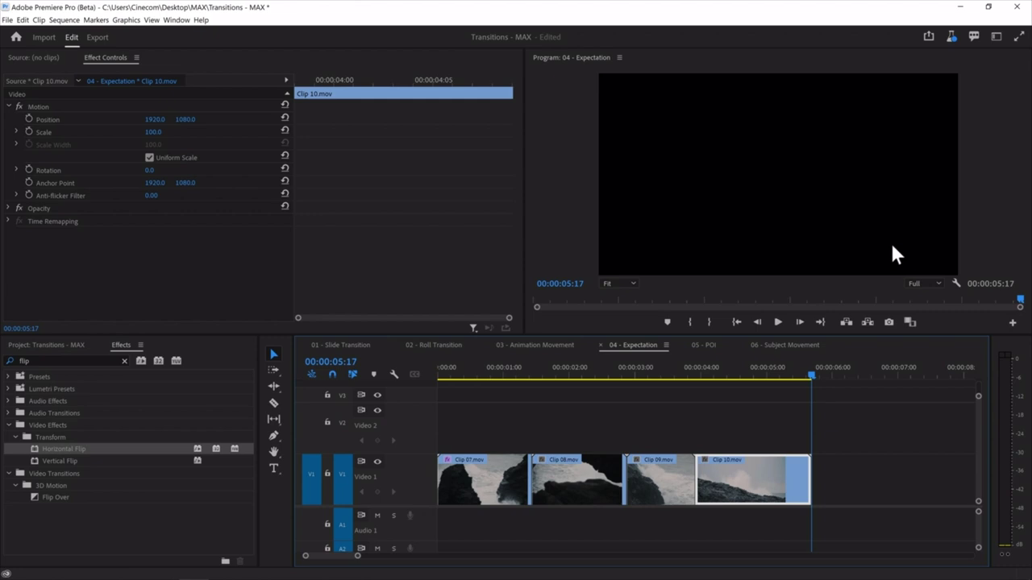
drag(524, 370, 428, 373)
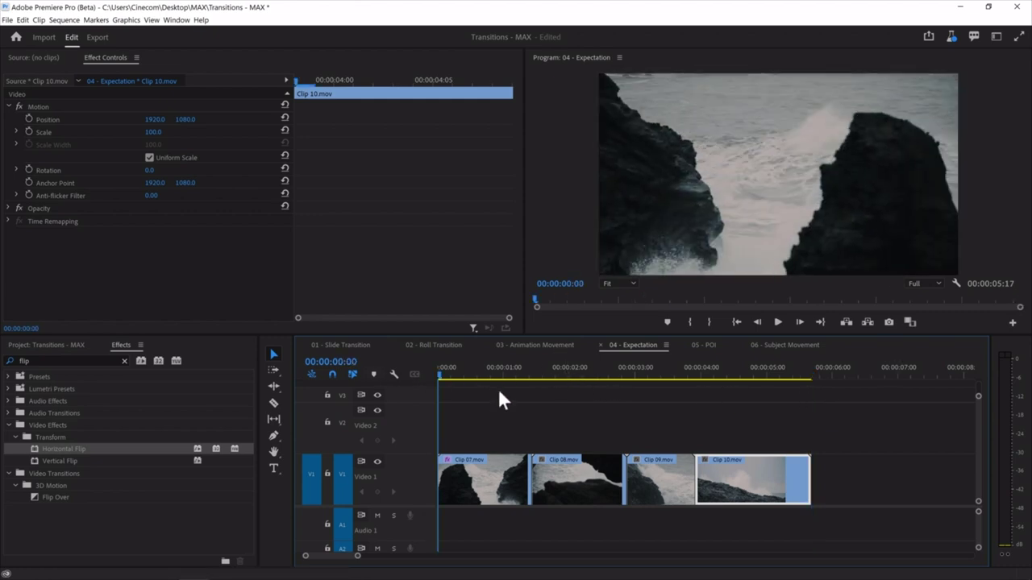
key(space)
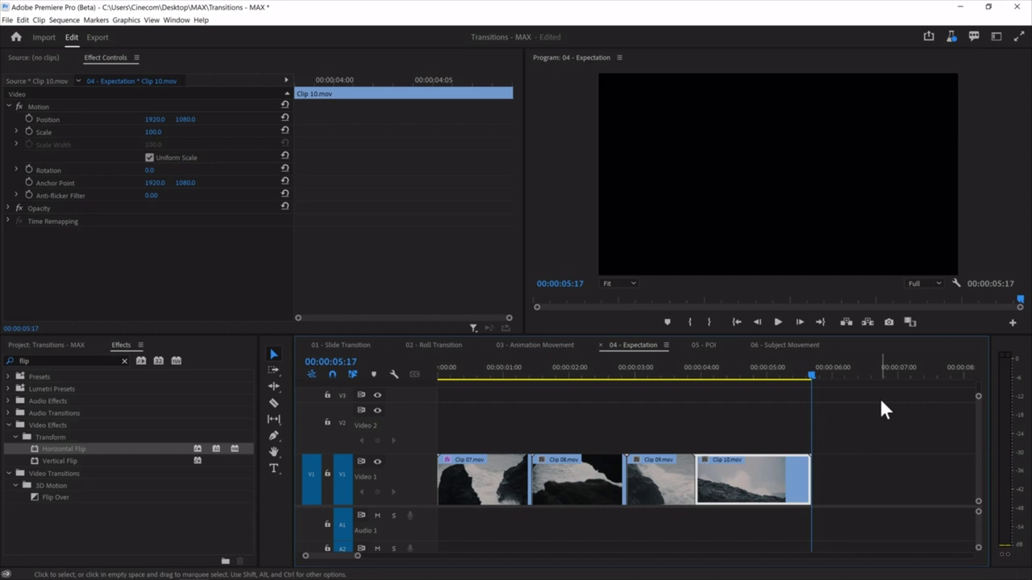
drag(472, 373, 675, 370)
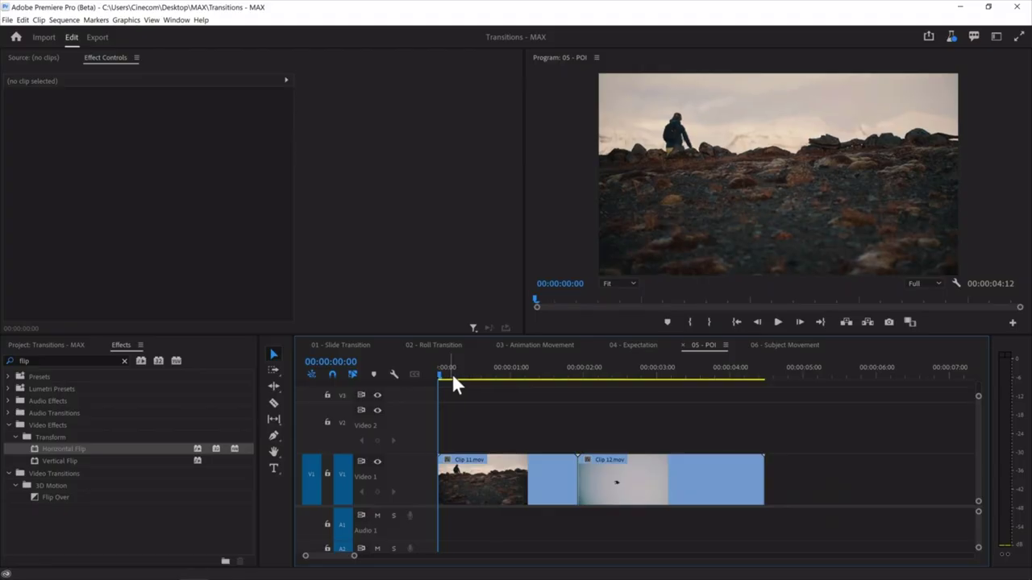
Move to 00:00:01:21 in the 05 - POI sequence and add the Show Rulers and Show Guides controls to the Program Monitor.
drag(452, 373, 572, 381)
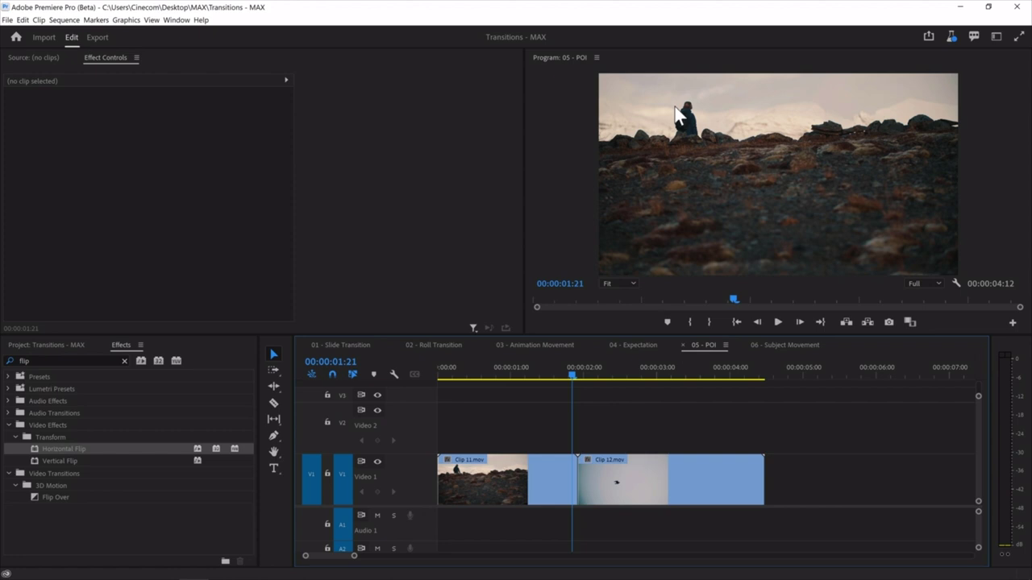
click(1013, 324)
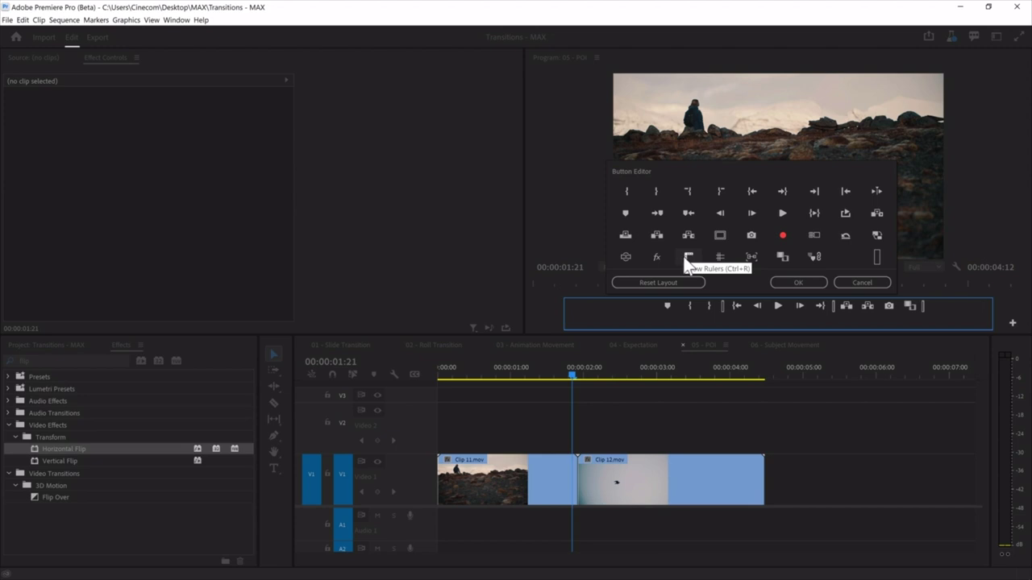
drag(690, 262, 934, 305)
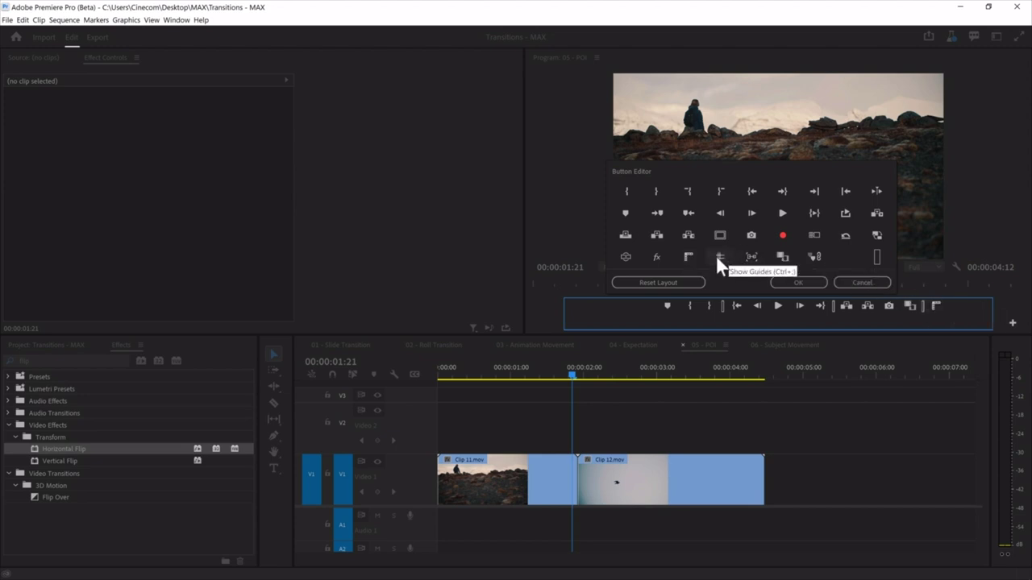
drag(720, 258, 942, 305)
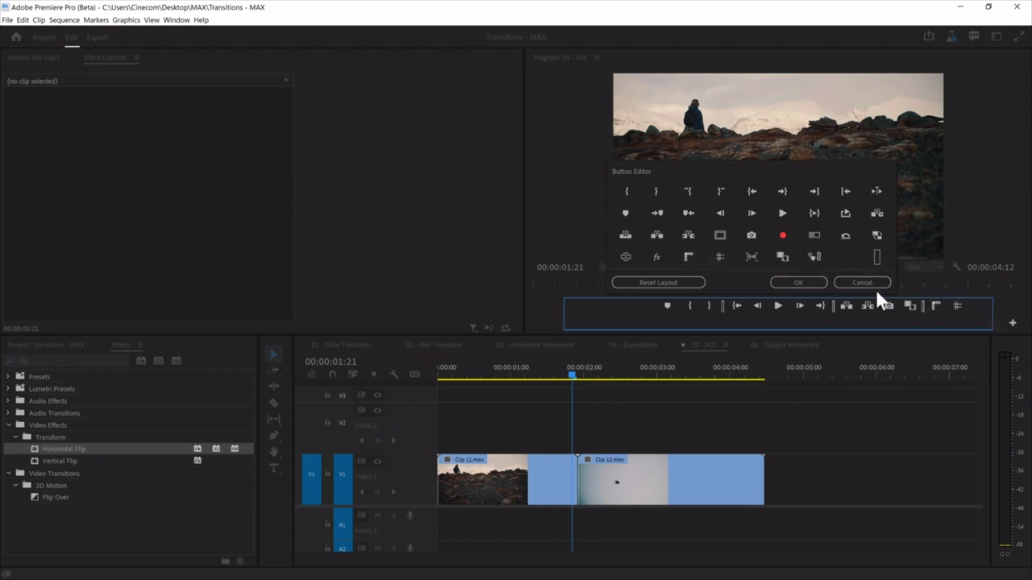
click(798, 283)
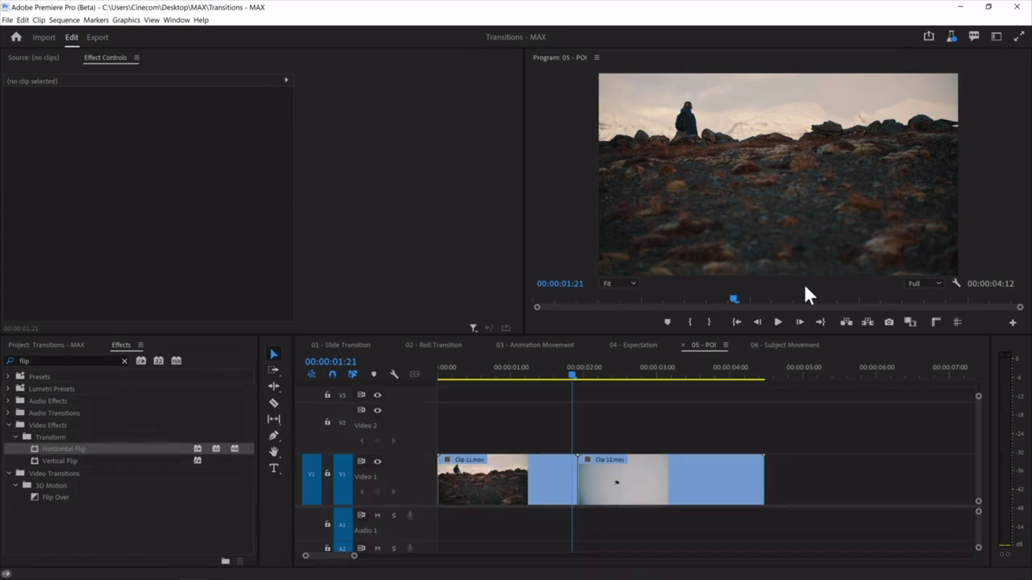
Show the rulers and place a vertical and a horizontal guide crossing on the man near the end of Clip 11.
click(936, 321)
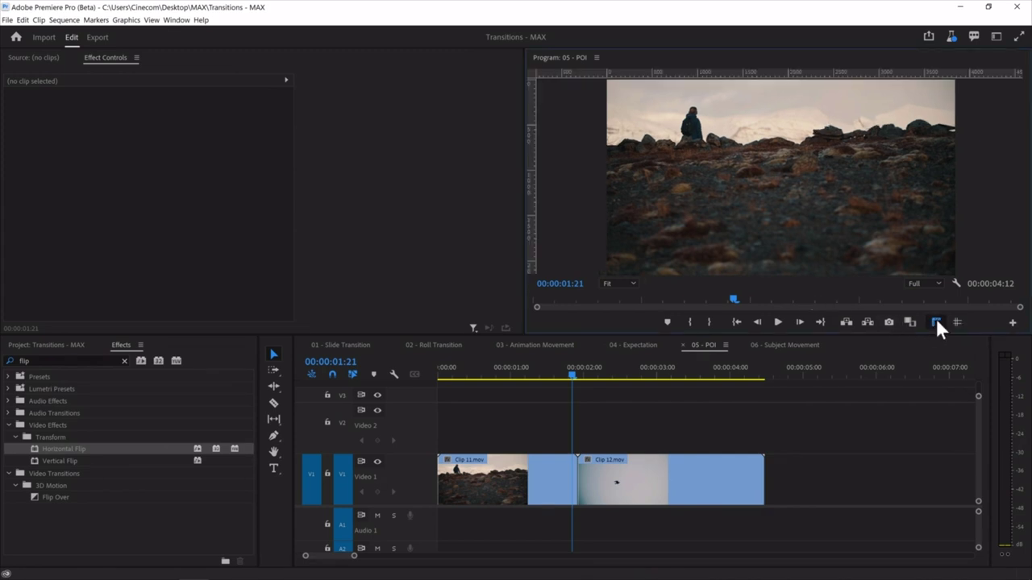
drag(532, 147, 693, 144)
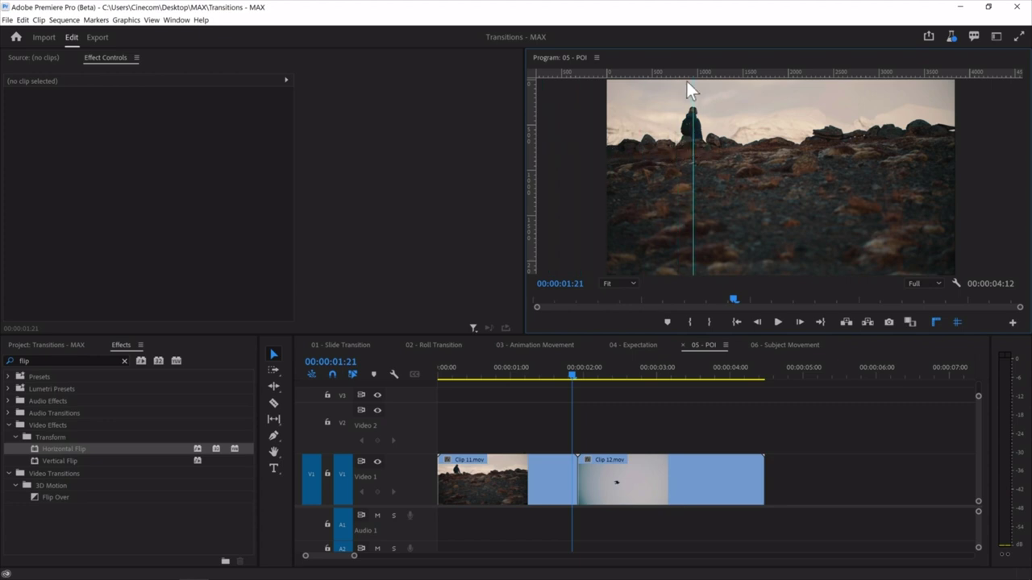
drag(686, 74, 715, 115)
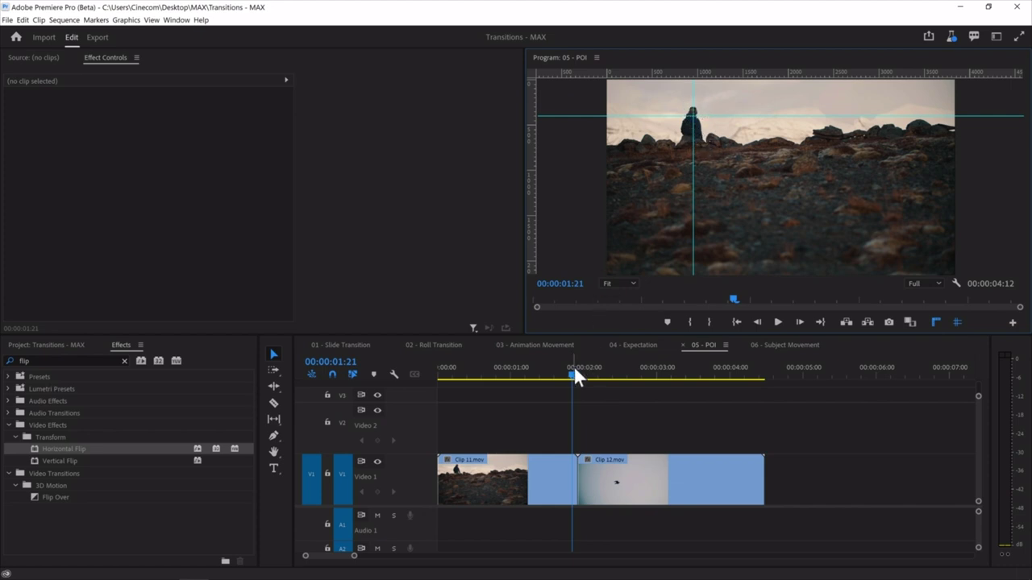
At 00:00:01:23, scale Clip 12 to 183.9, position it at 1460.0, 266.7 to bring the bird to the guide crossing, and hide the guides.
drag(575, 370, 579, 373)
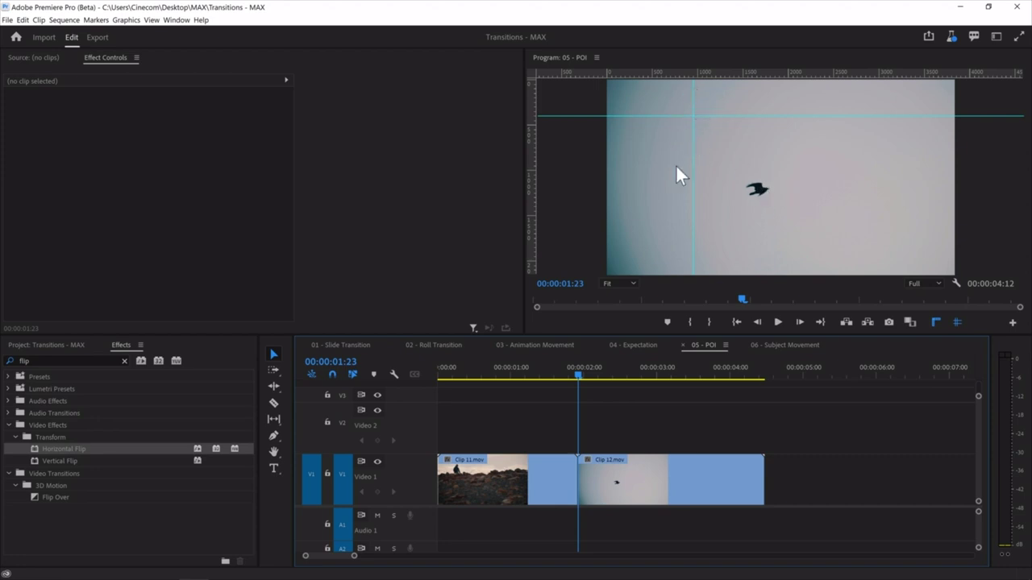
click(636, 470)
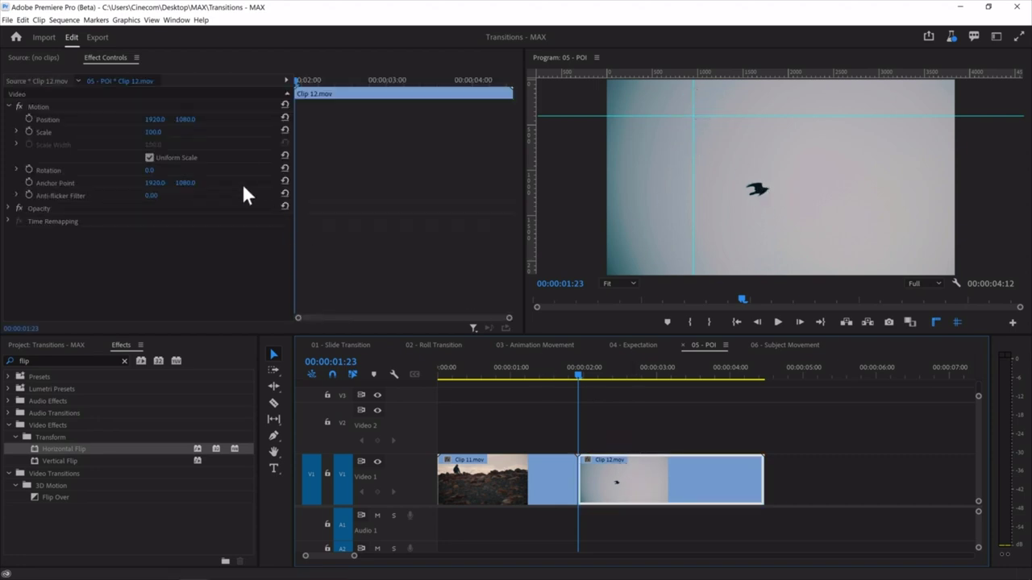
drag(157, 139, 208, 139)
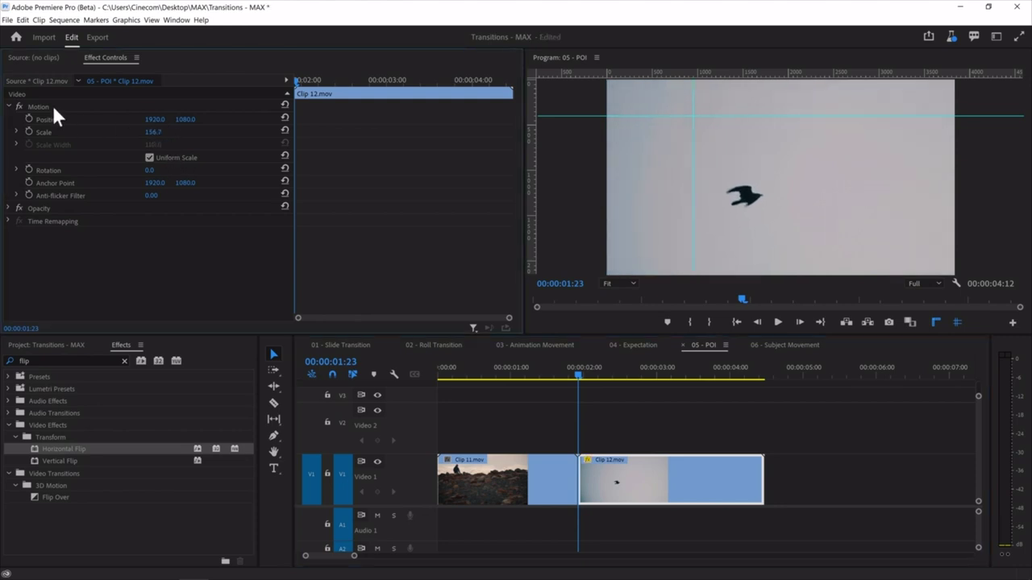
click(38, 106)
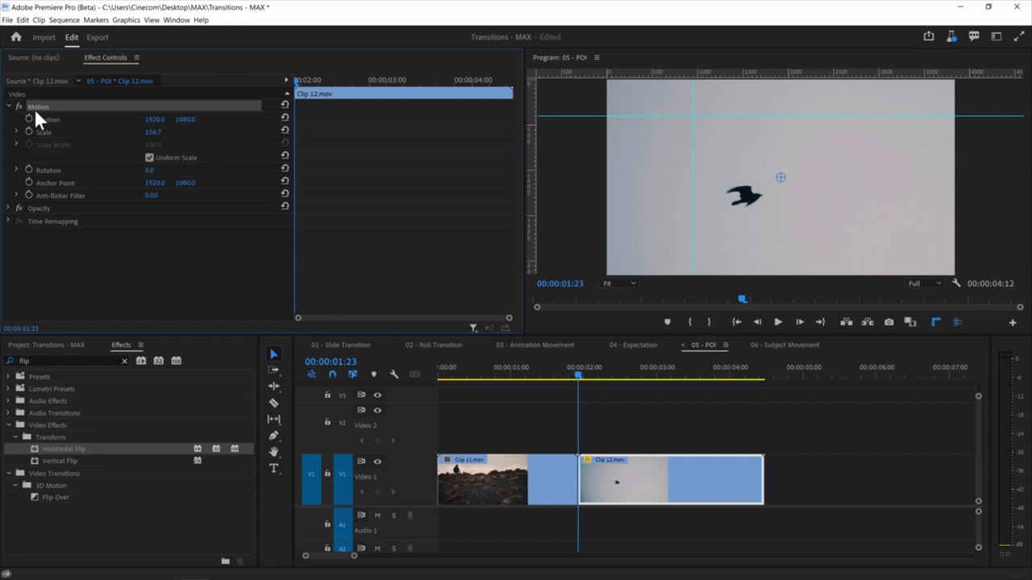
drag(785, 195, 745, 121)
drag(730, 256, 737, 286)
drag(747, 236, 753, 238)
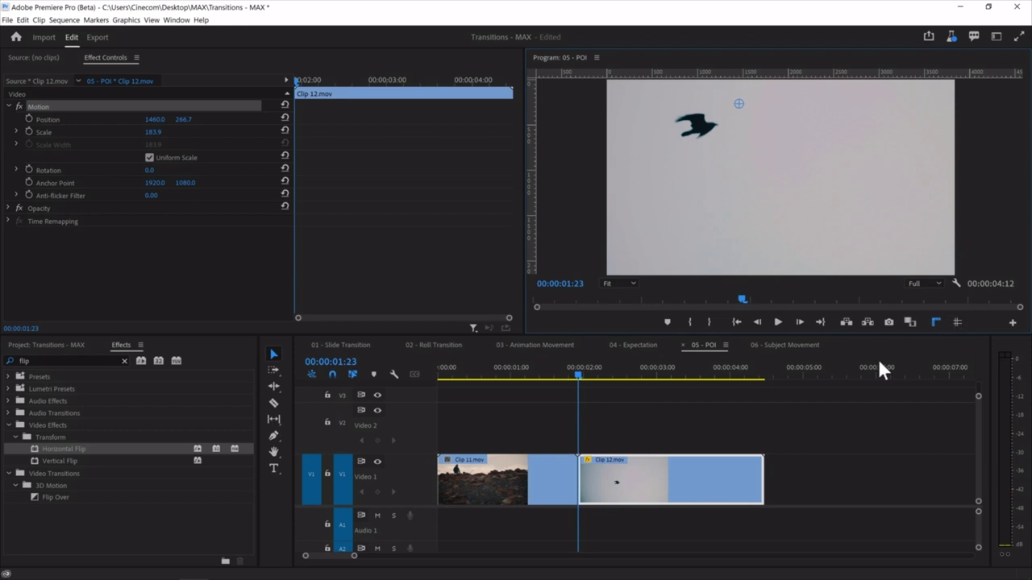
Enlarge the Program Monitor and play from 00:00:00:19 to check the point of interest across the cut from Clip 11 to Clip 12.
drag(569, 370, 493, 375)
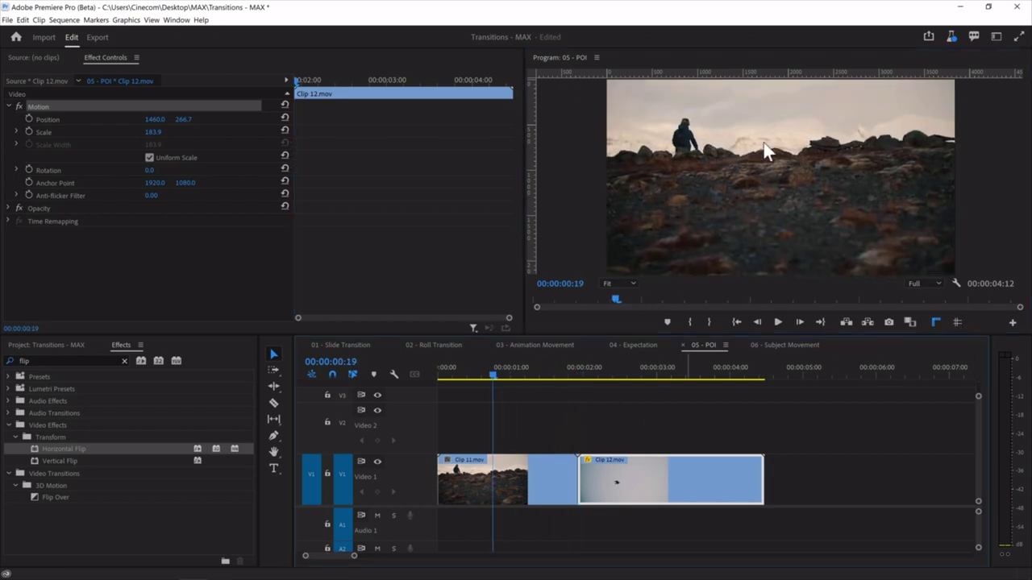
double_click(566, 55)
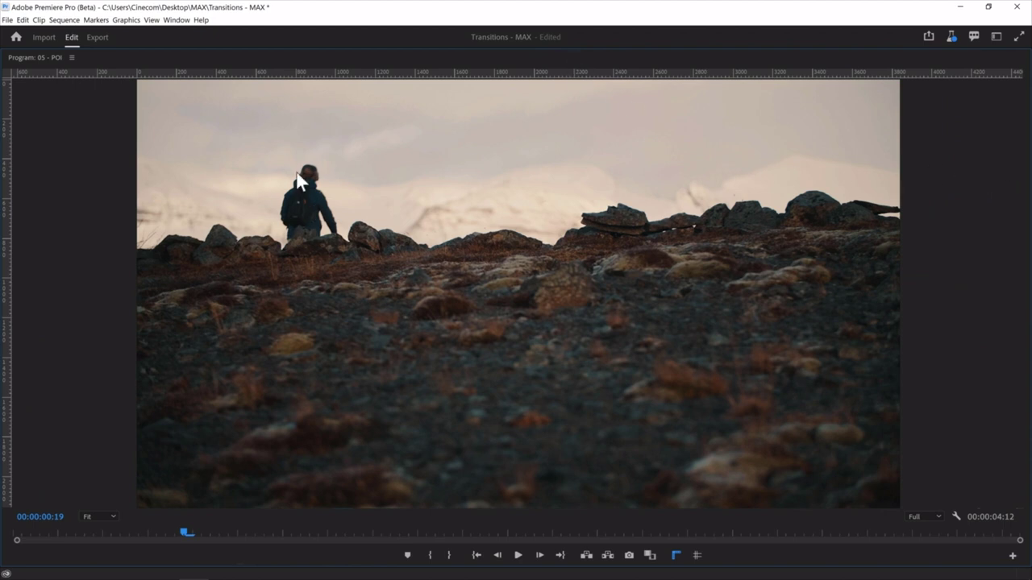
key(space)
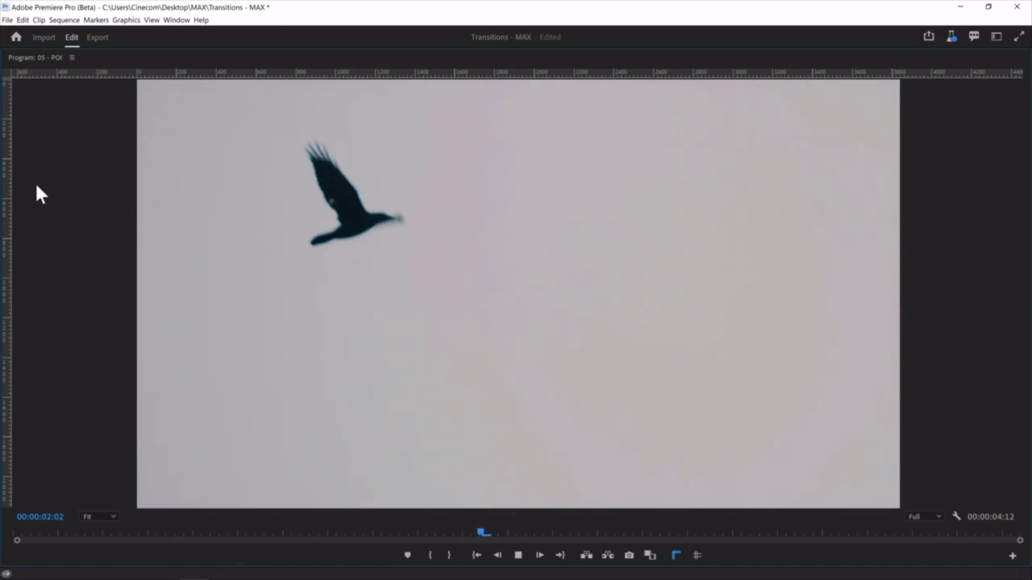
key(space)
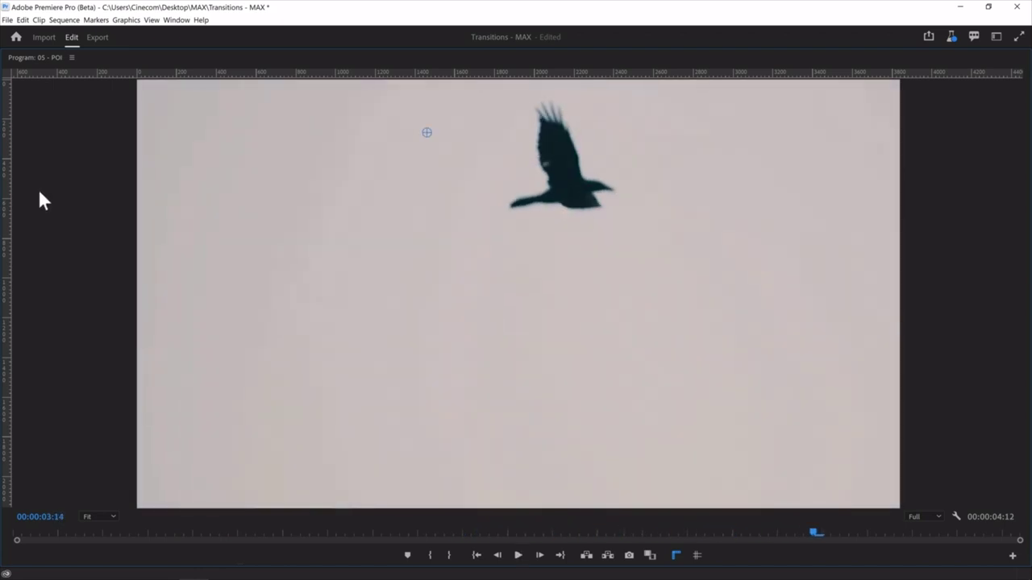